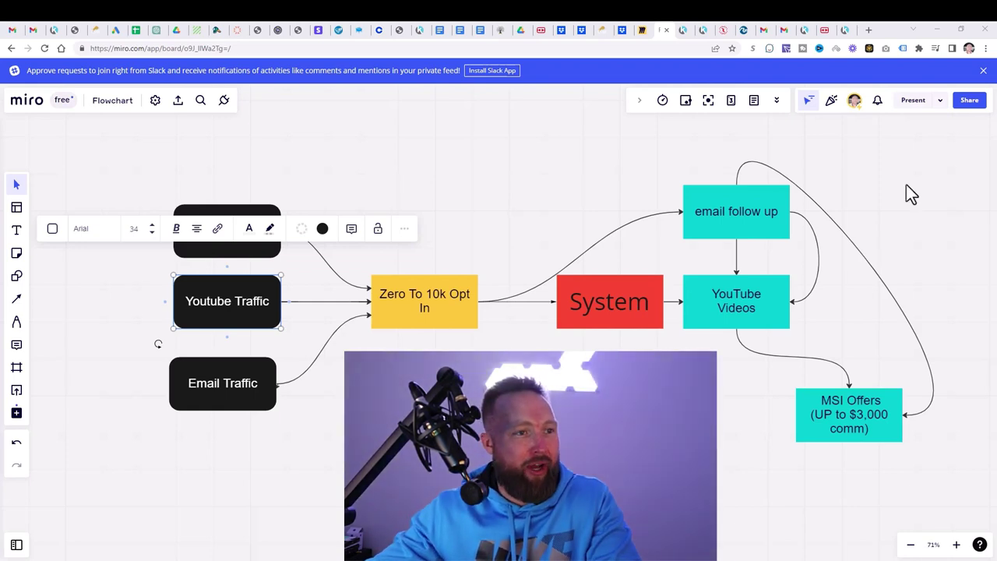
- Switch to the home.kartra.com tab and scroll down to its trial-offer video and demo options
key(Escape)
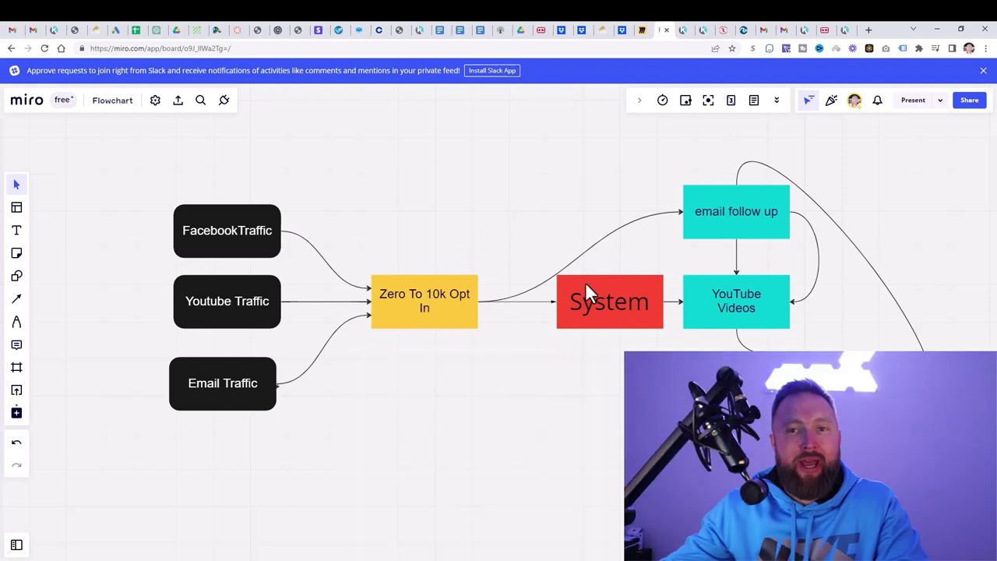
click(686, 33)
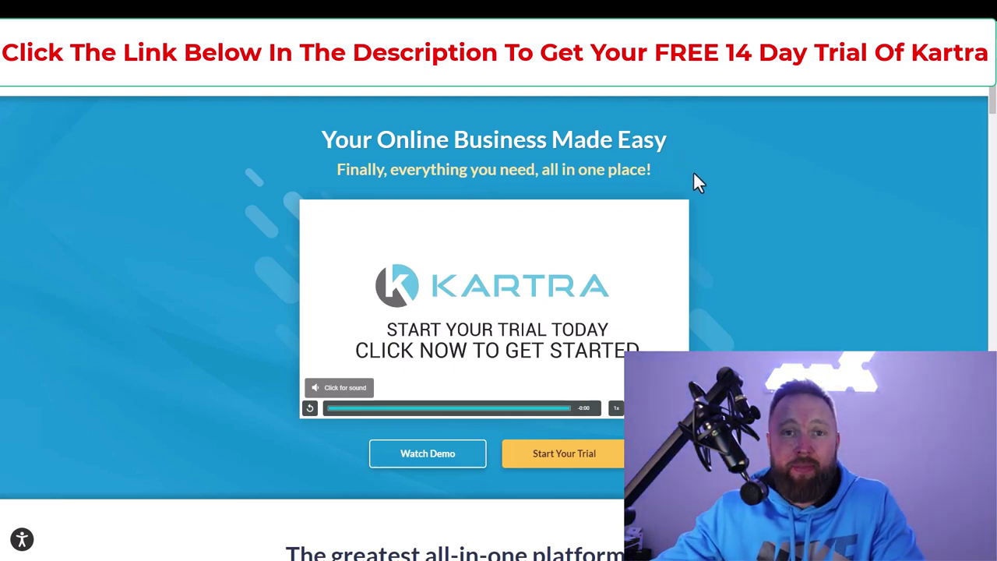
scroll(697, 187, down, 3)
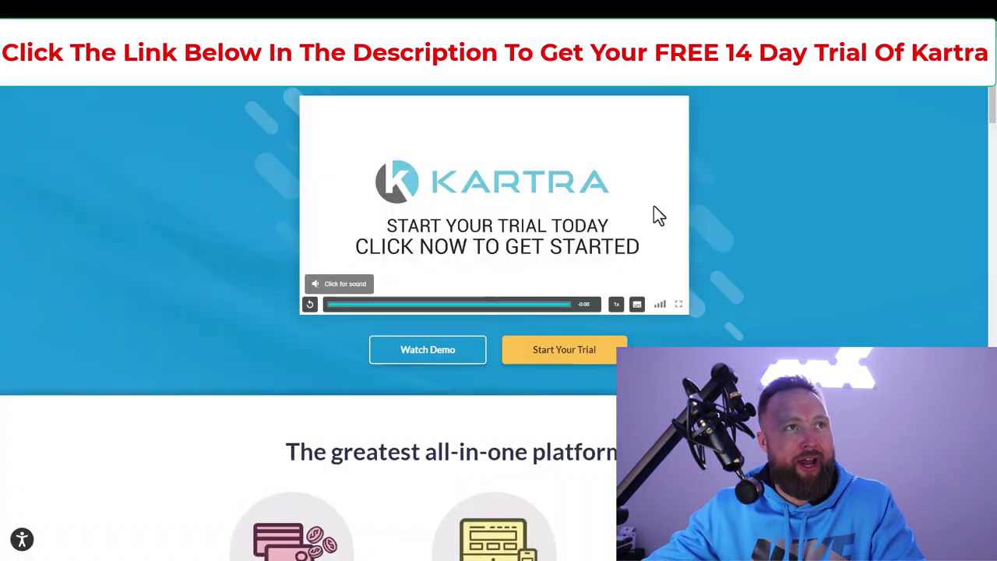
- Navigate from the Kartra dashboard to Campaigns > Available campaigns, where Zero To 10k is listed
click(701, 31)
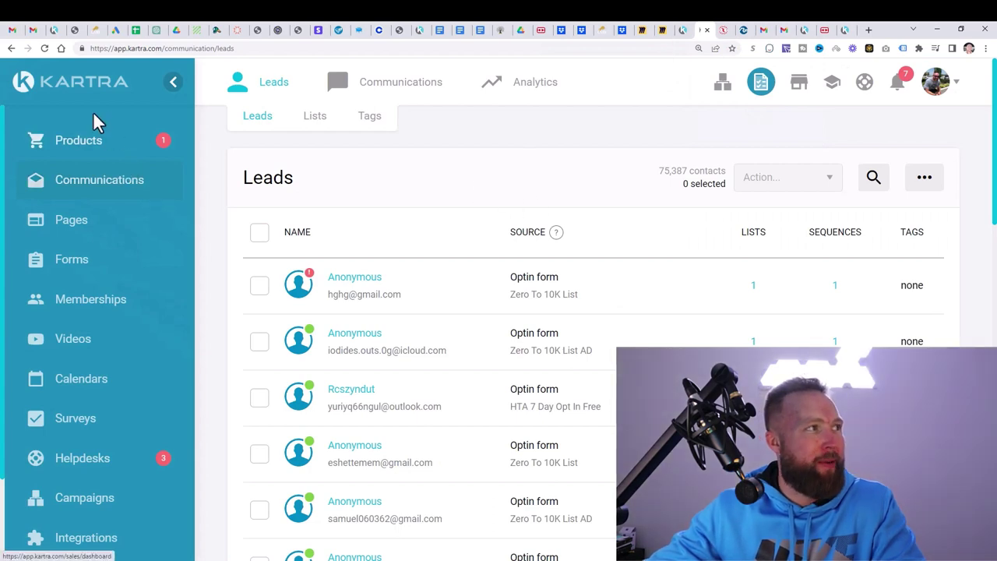
click(85, 90)
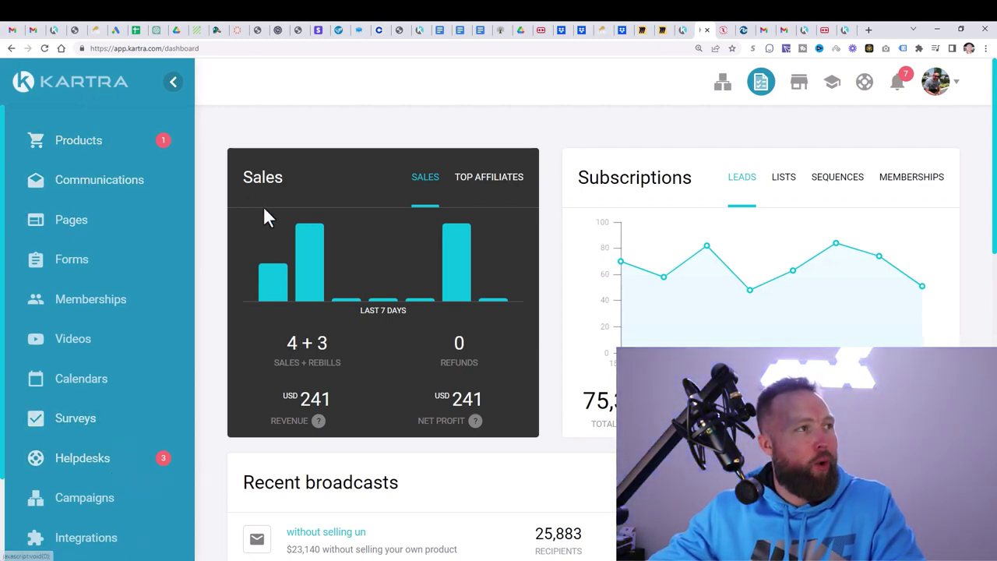
scroll(242, 132, down, 1)
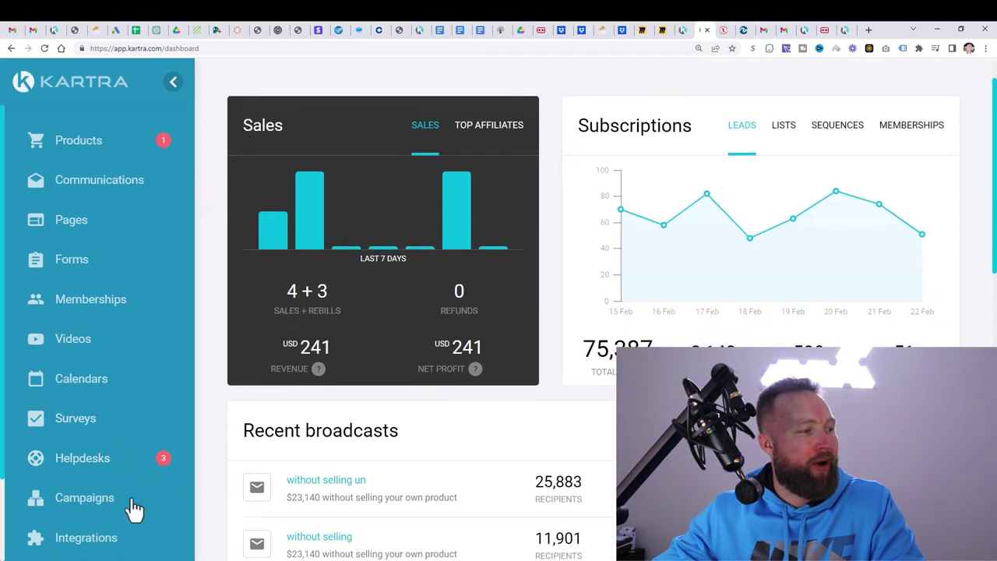
click(87, 510)
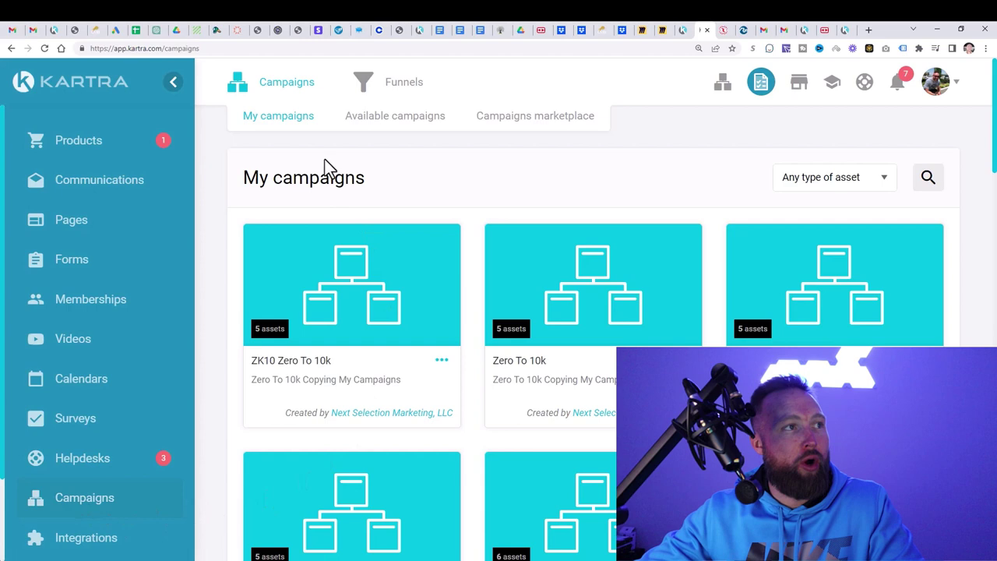
click(404, 131)
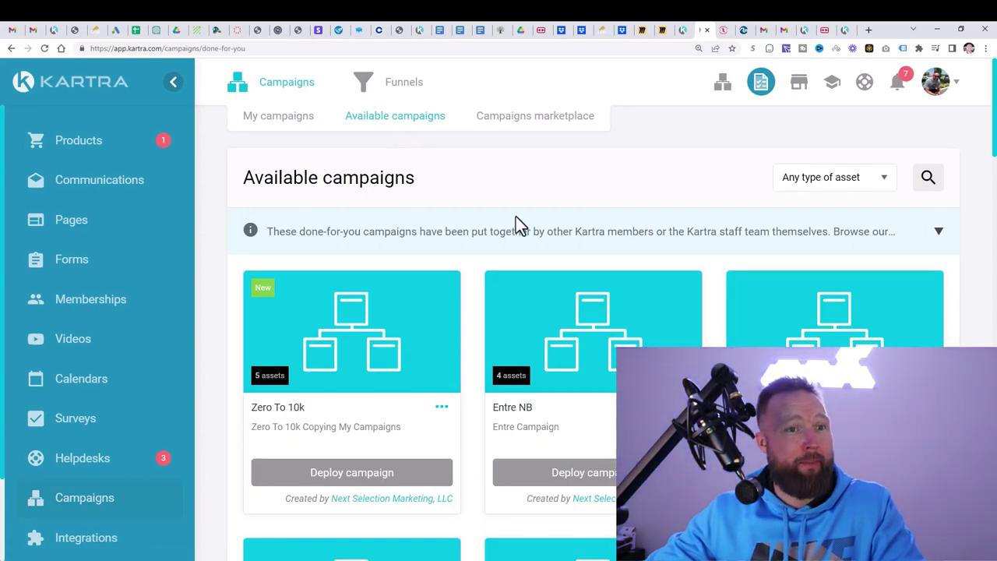
click(722, 82)
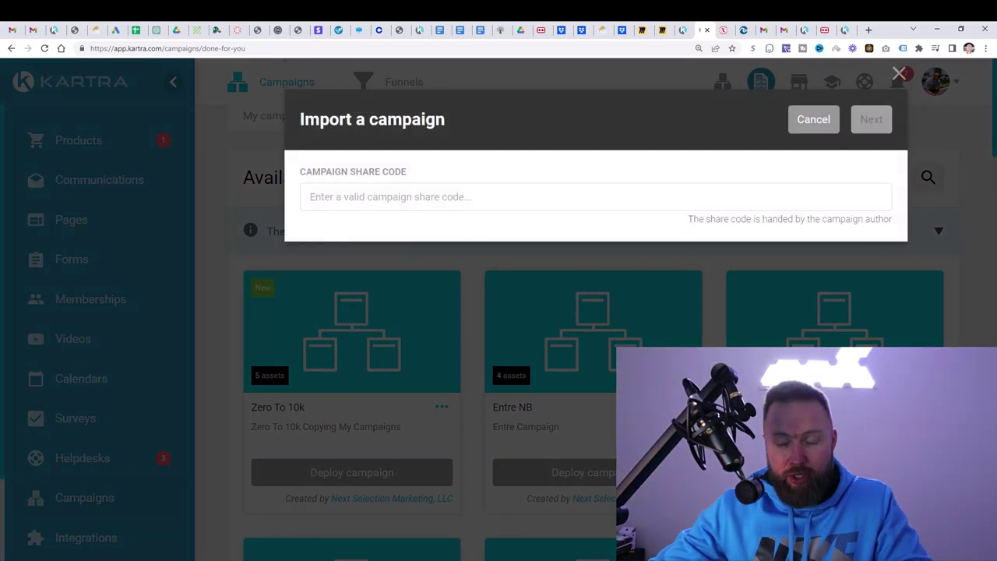
click(536, 202)
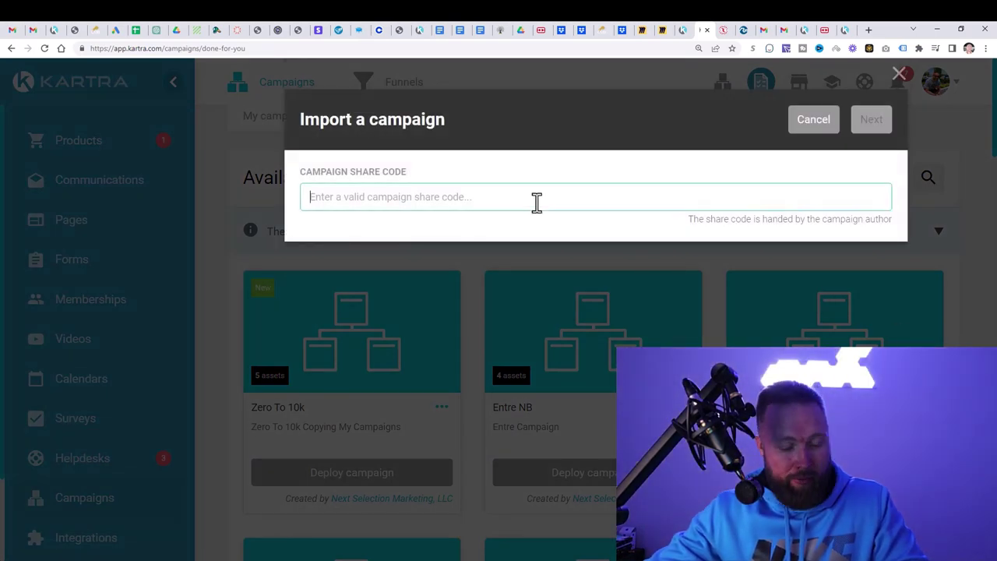
key(ctrl+v)
drag(538, 203, 296, 207)
key(BackSpace)
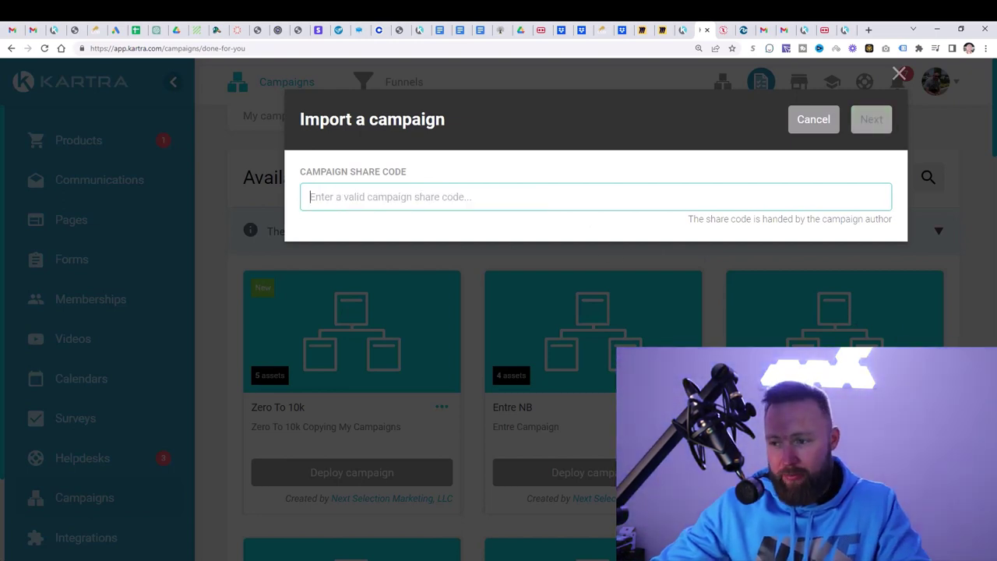
key(alt+Tab)
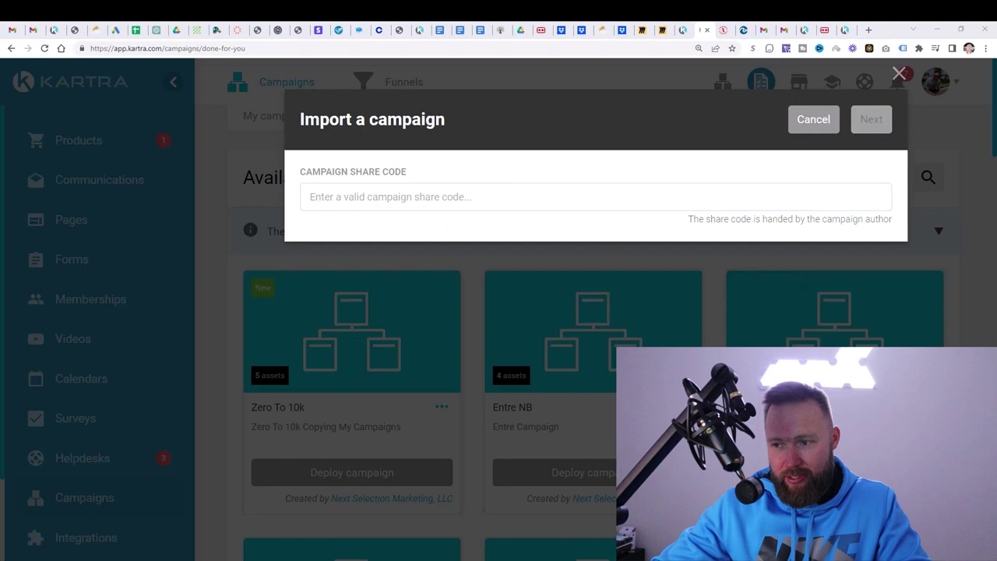
click(511, 197)
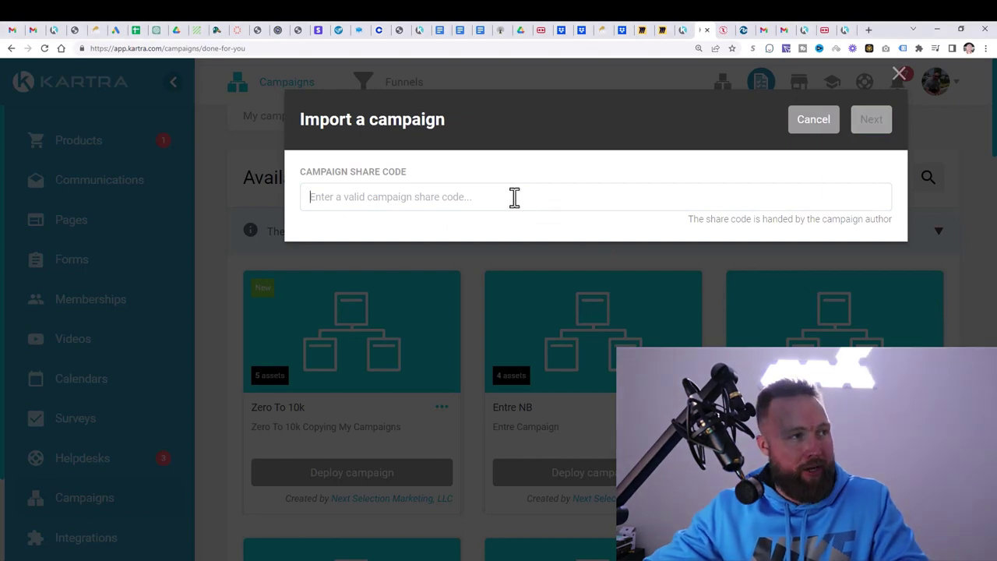
key(ctrl+v)
drag(389, 200, 301, 199)
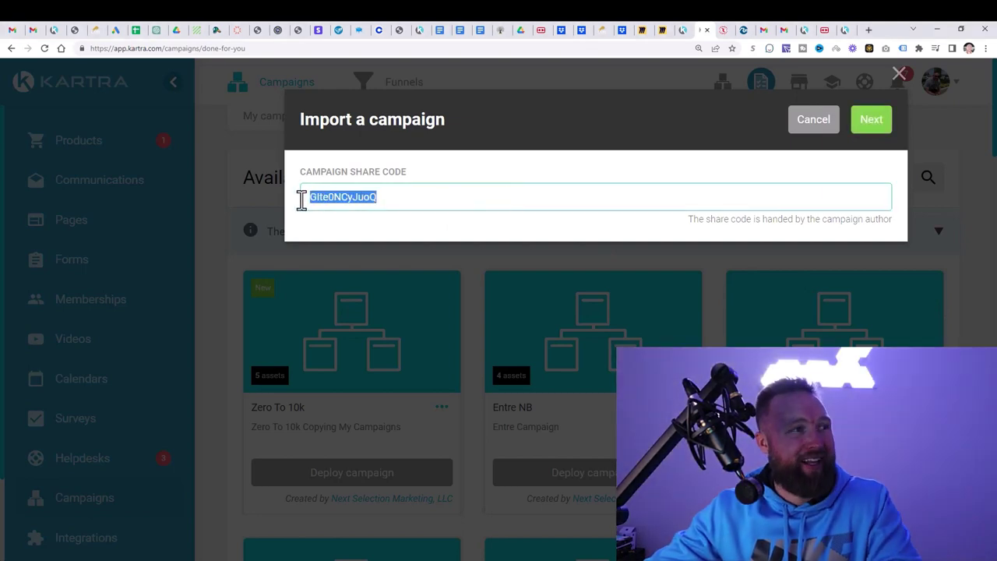
click(399, 197)
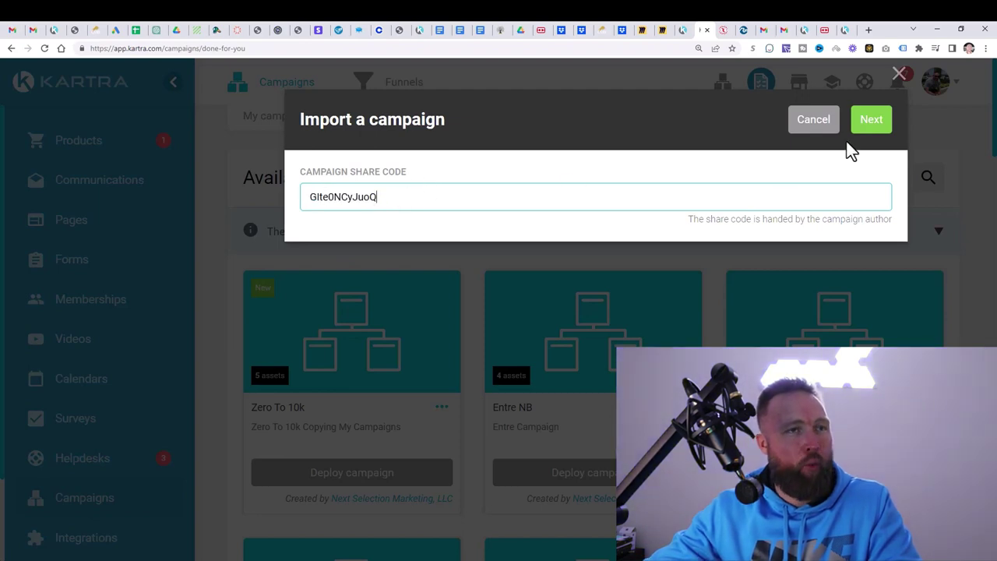
click(872, 137)
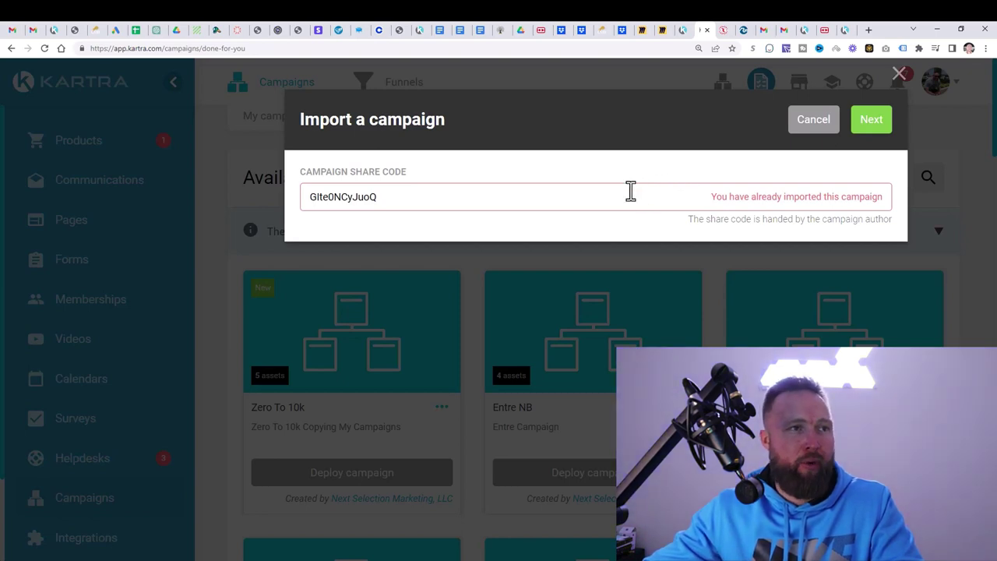
click(827, 126)
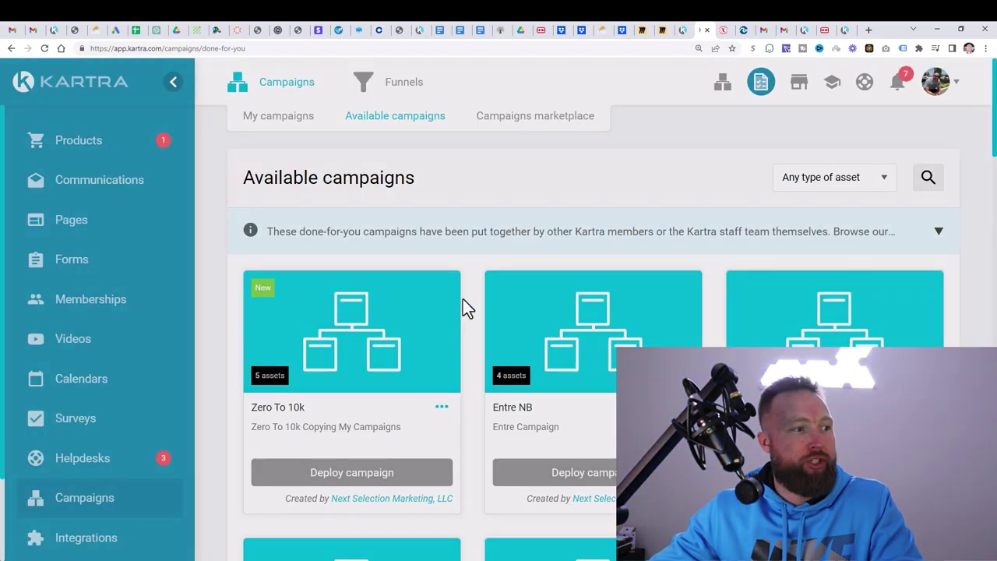
- Import the Zero To 10k campaign using the prefix Zero10
scroll(346, 345, down, 1)
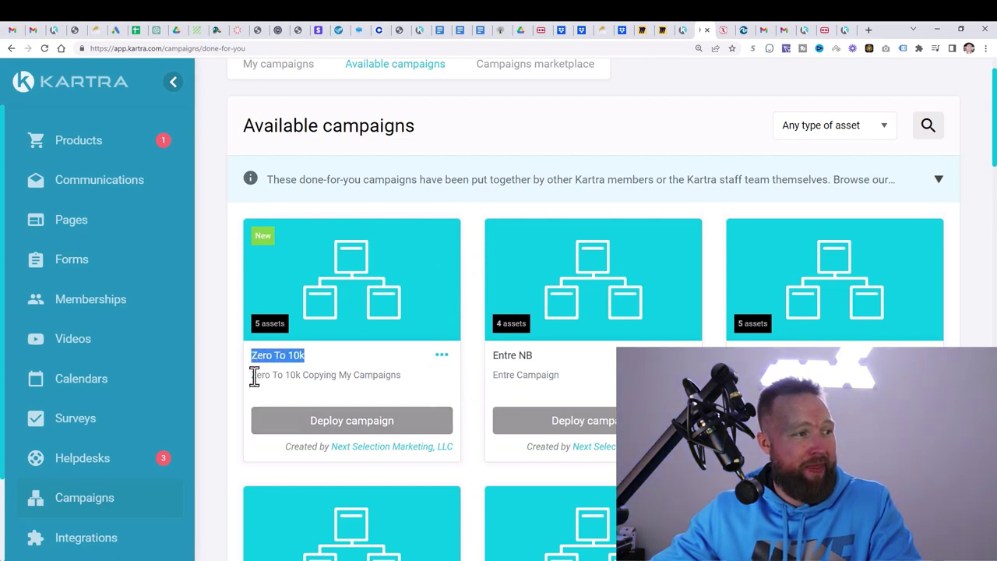
drag(251, 375, 408, 373)
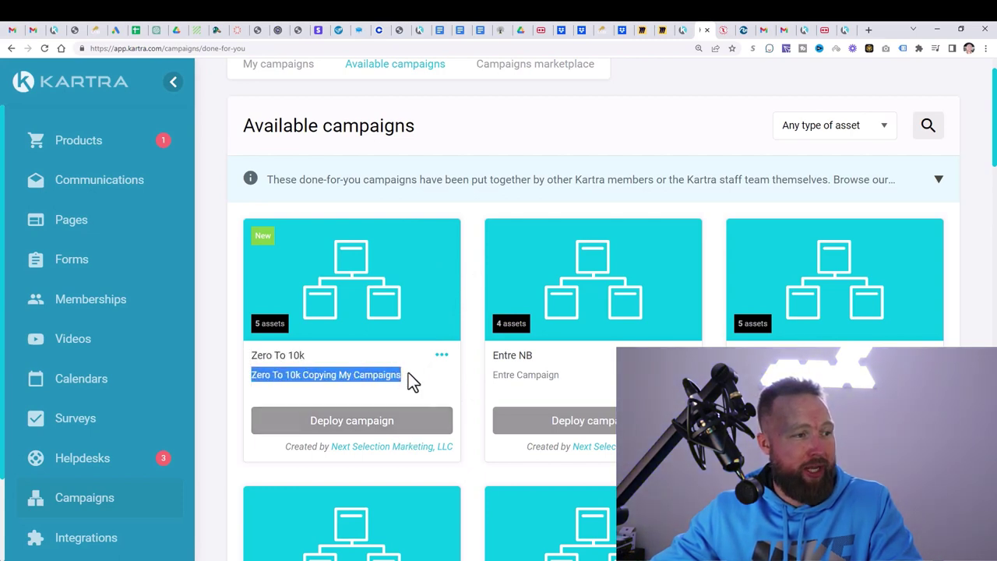
click(408, 425)
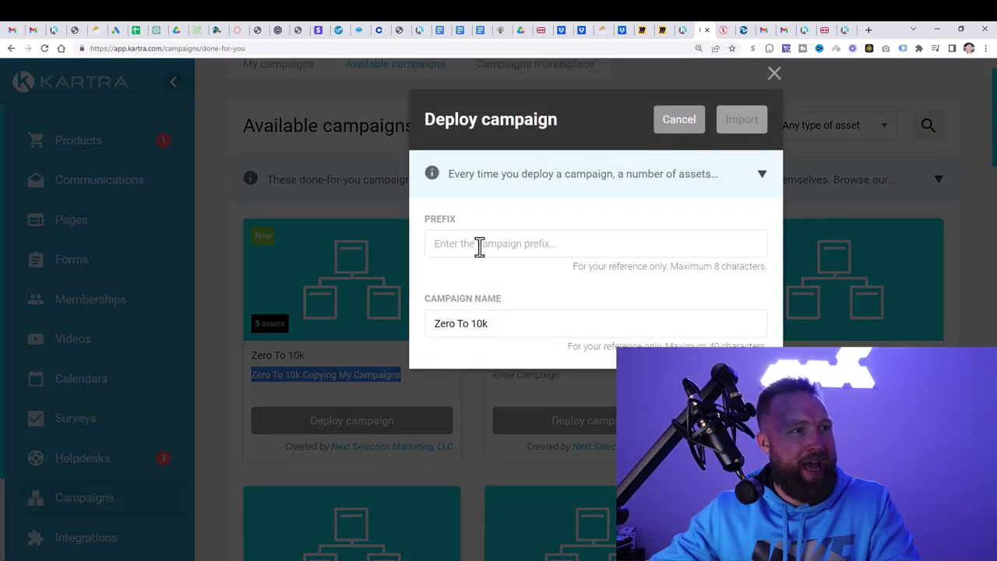
click(479, 247)
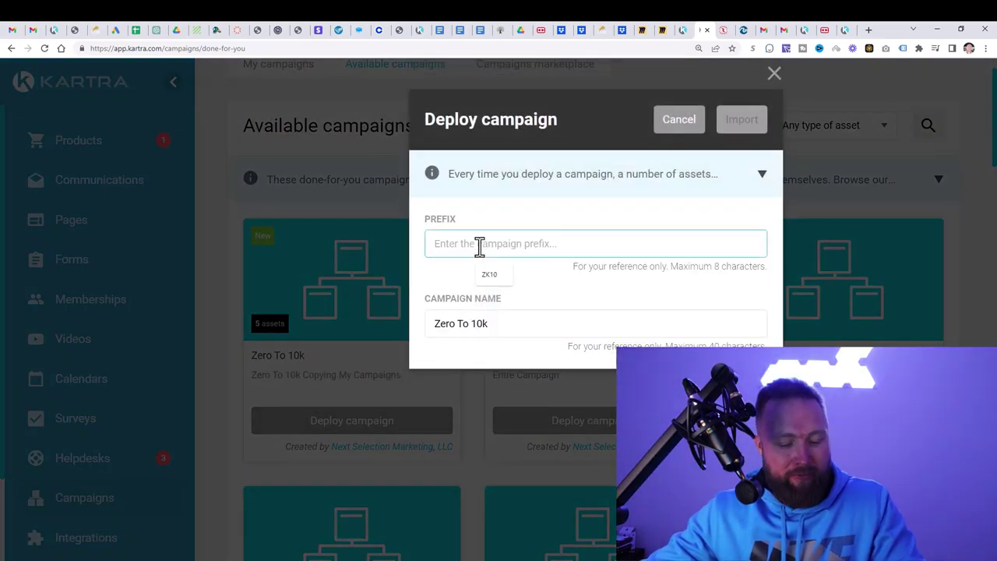
text(Z)
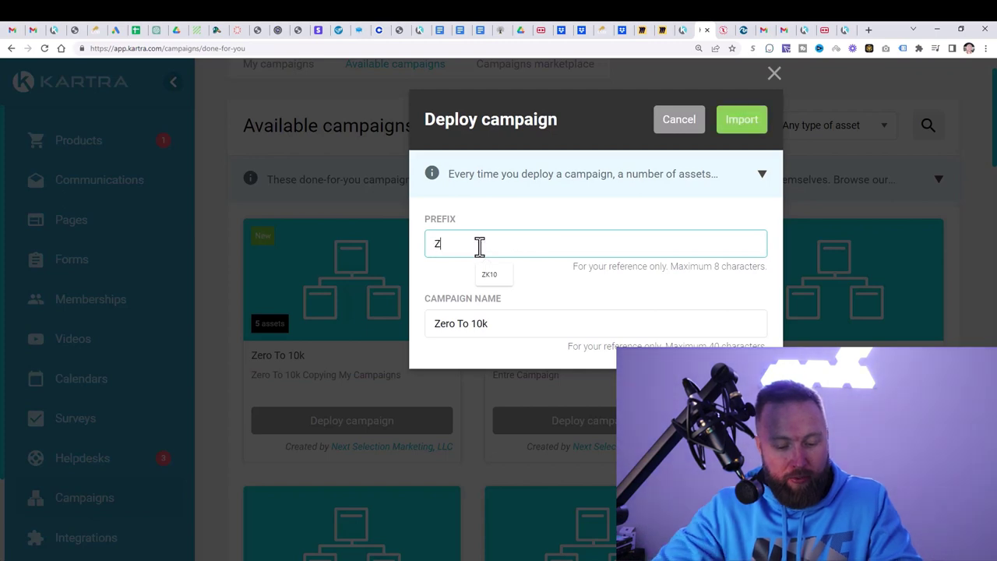
text(ero10)
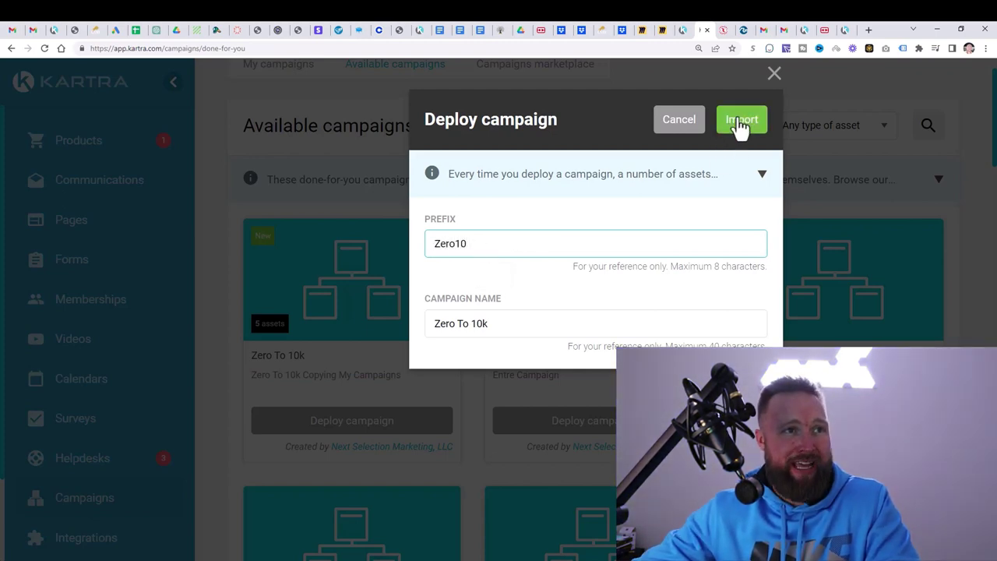
click(738, 121)
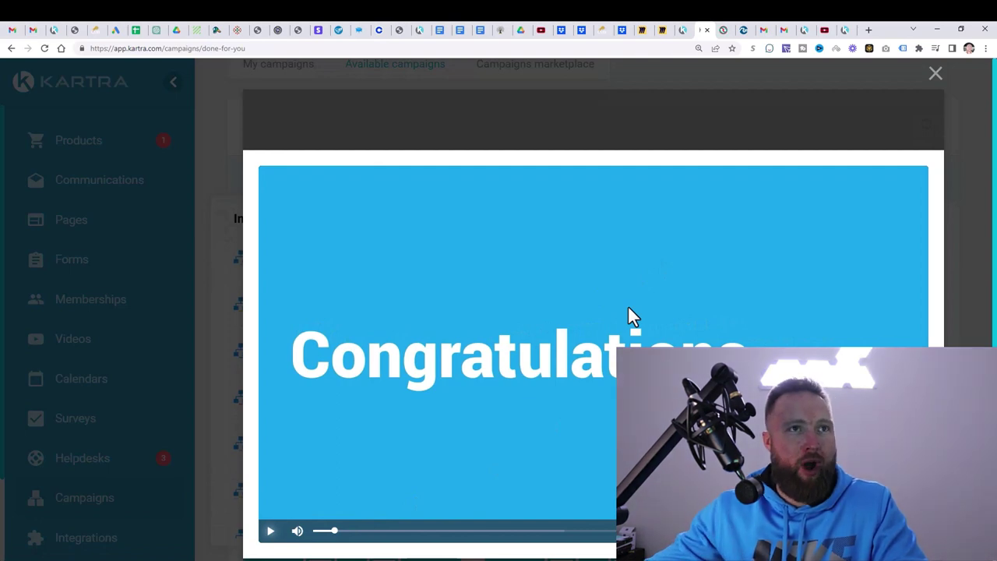
- Dismiss the congratulations video and confirm the 'Zero10 365 days to 10k' list exists with zero active leads
click(936, 75)
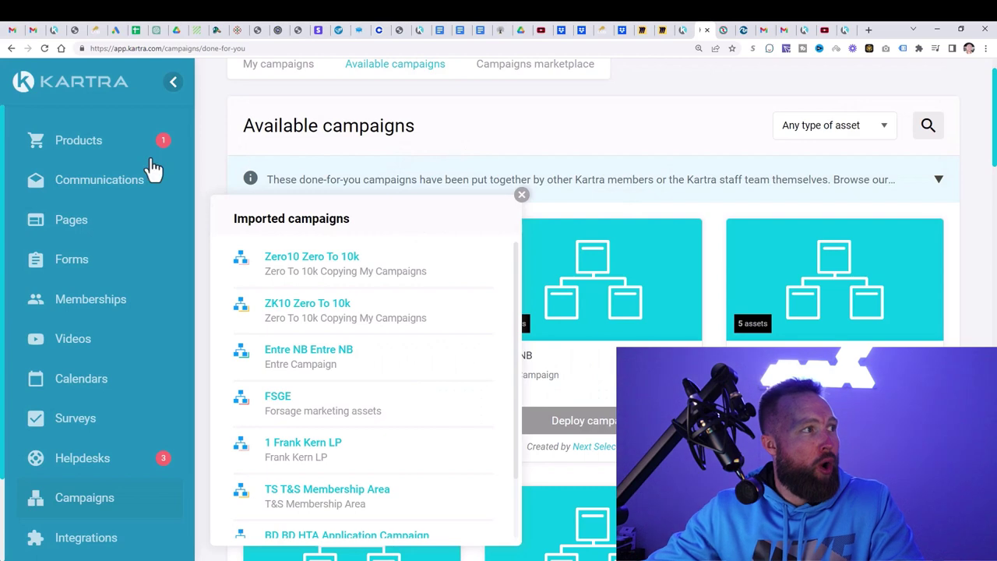
click(116, 190)
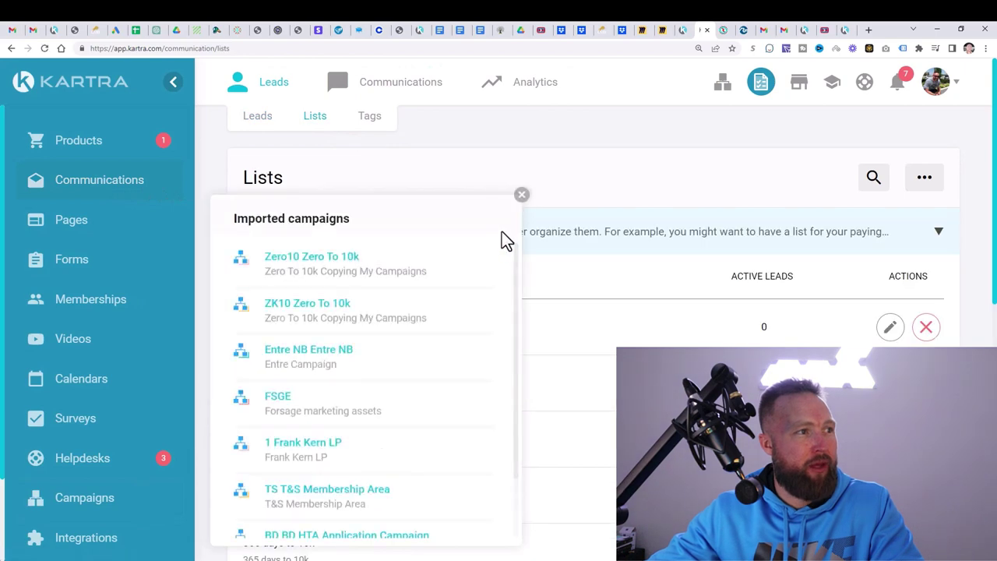
click(520, 195)
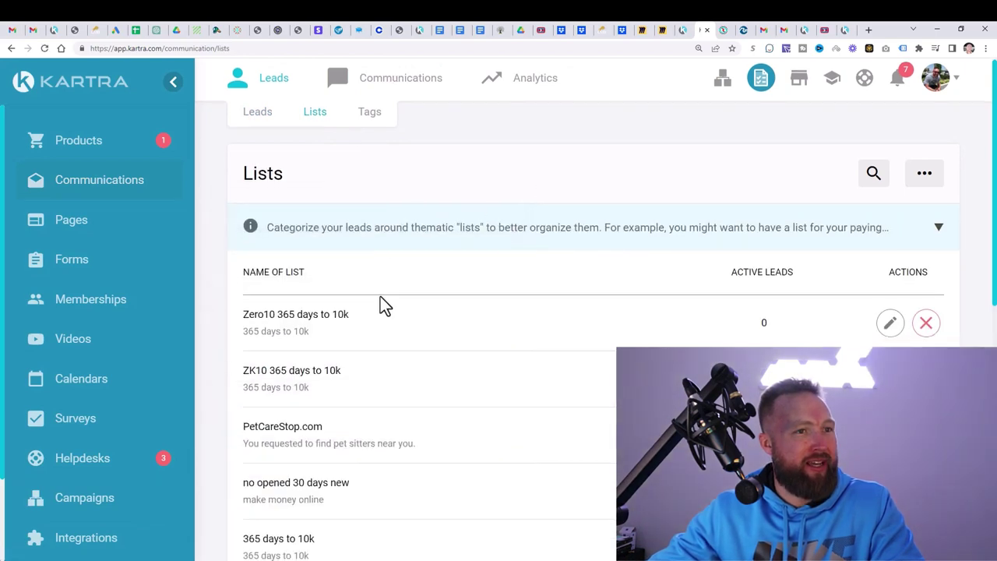
scroll(380, 296, down, 3)
scroll(420, 257, up, 2)
drag(391, 280, 247, 273)
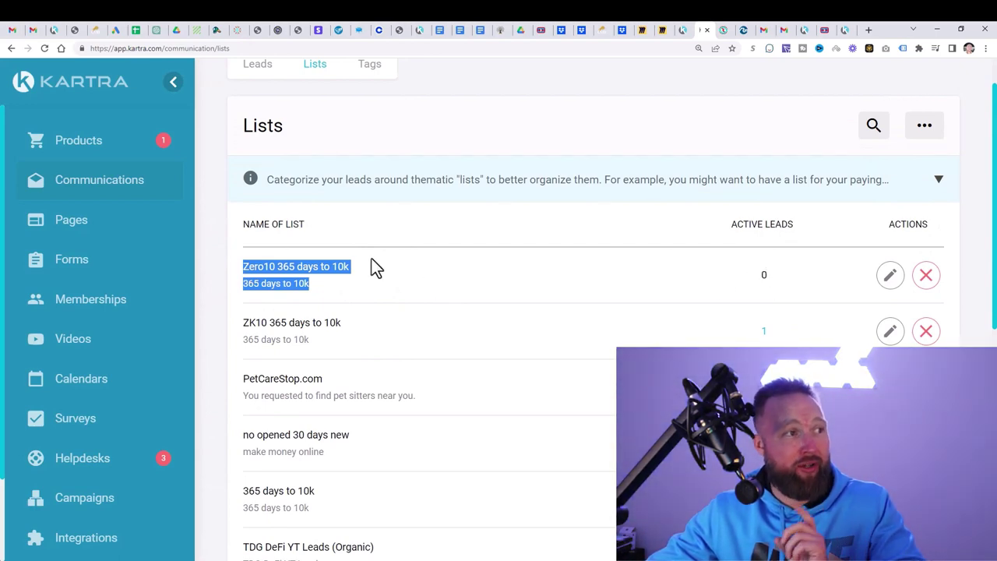
- Check the new Zero10 pages in Pages, then load abcpayday.com in a new tab
click(100, 226)
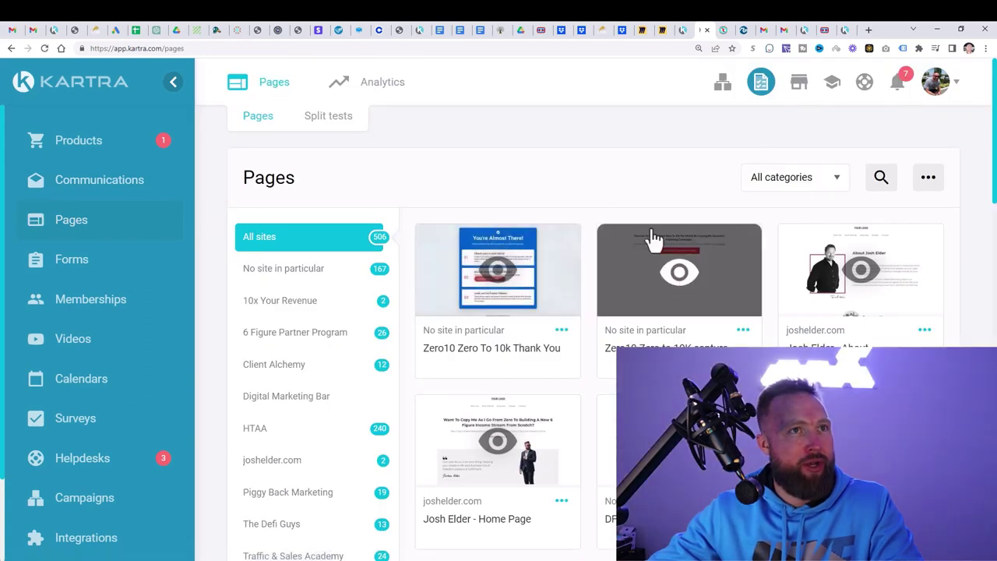
click(867, 31)
text(abcpayday.com)
key(Return)
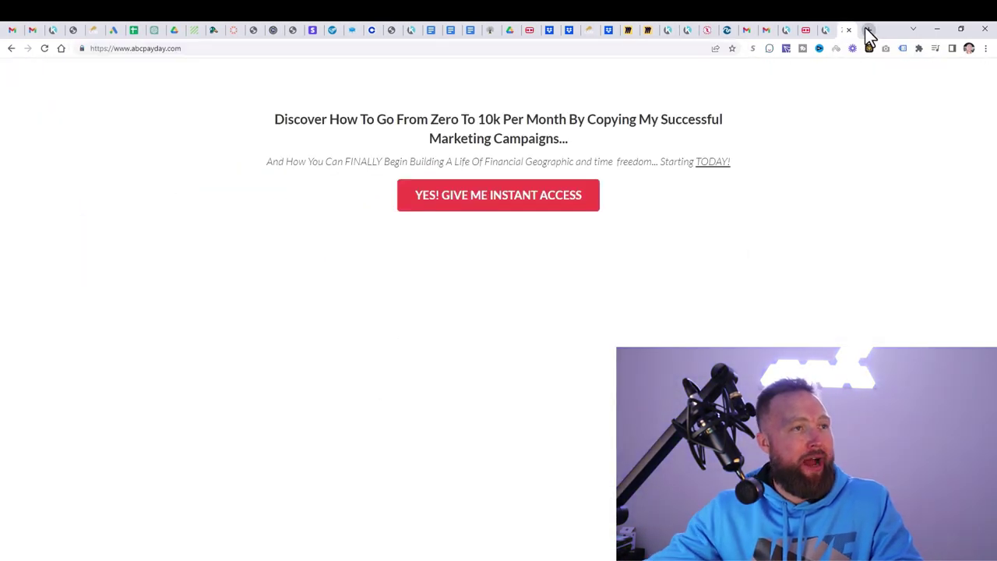
- Open the opt-in form and submit it with 'YES! GIVE ME INSTANT ACCESS' to reach the thank-you page
click(518, 199)
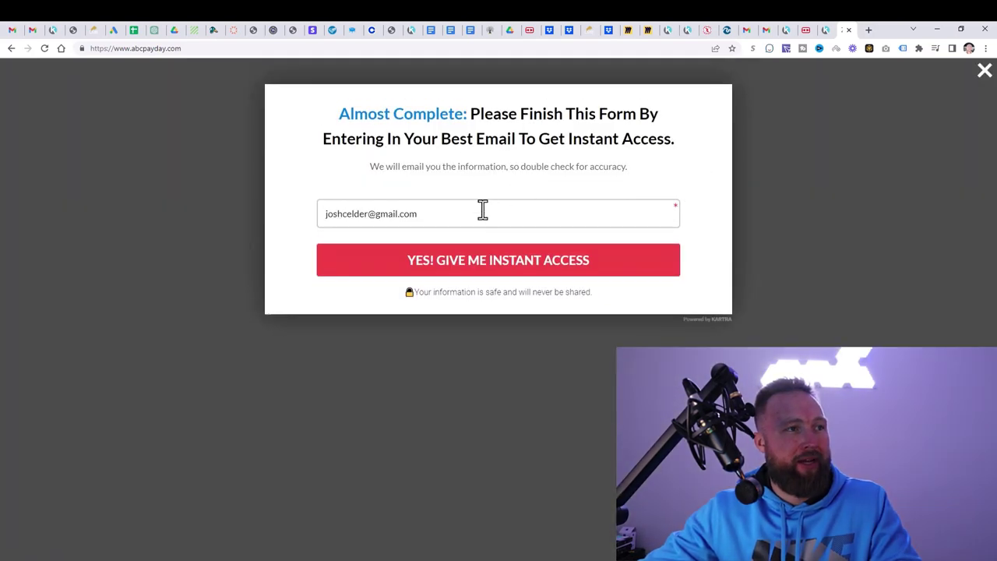
click(500, 272)
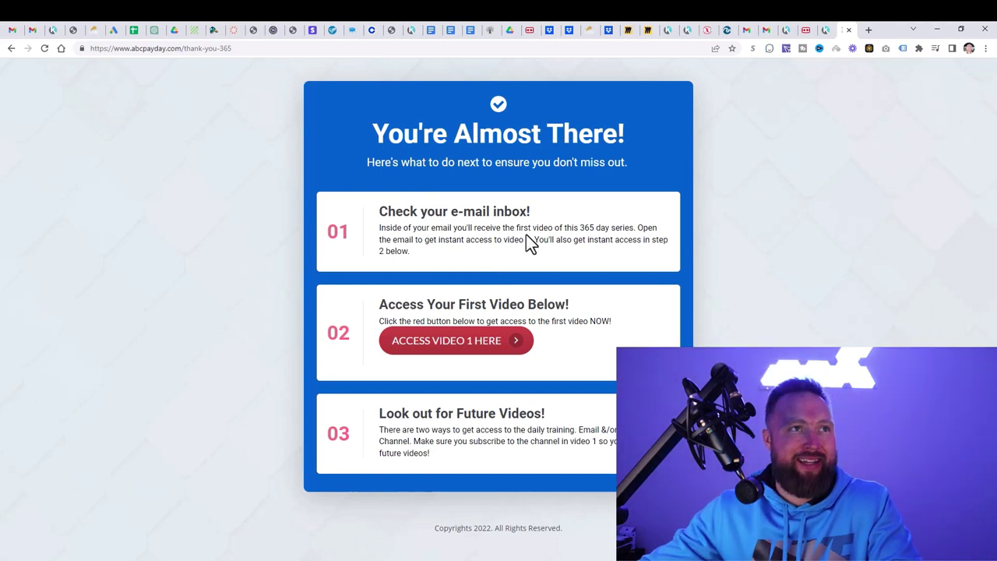
- Review the Zero10 Zero To 10K List form under Forms, then return to Pages
click(687, 29)
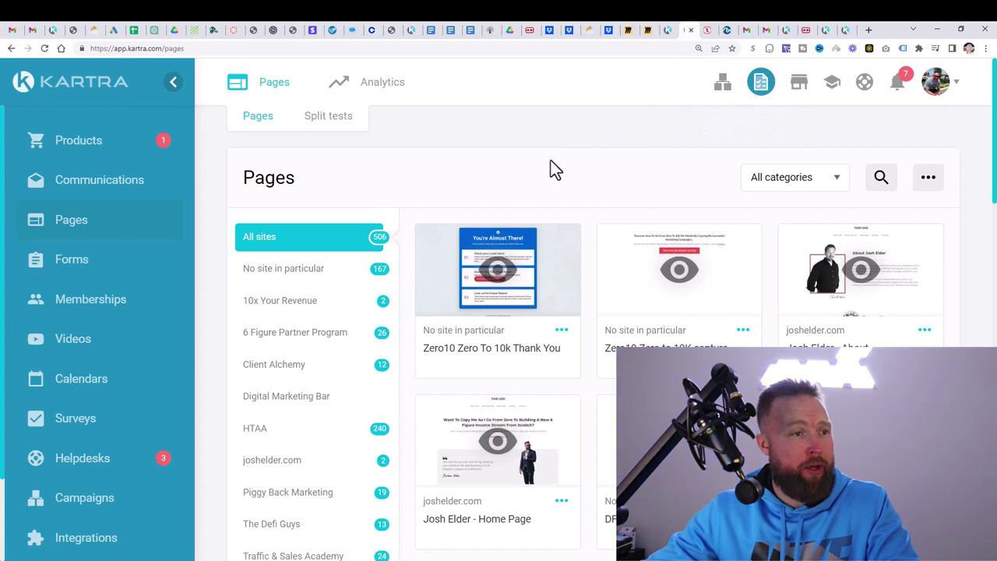
click(74, 268)
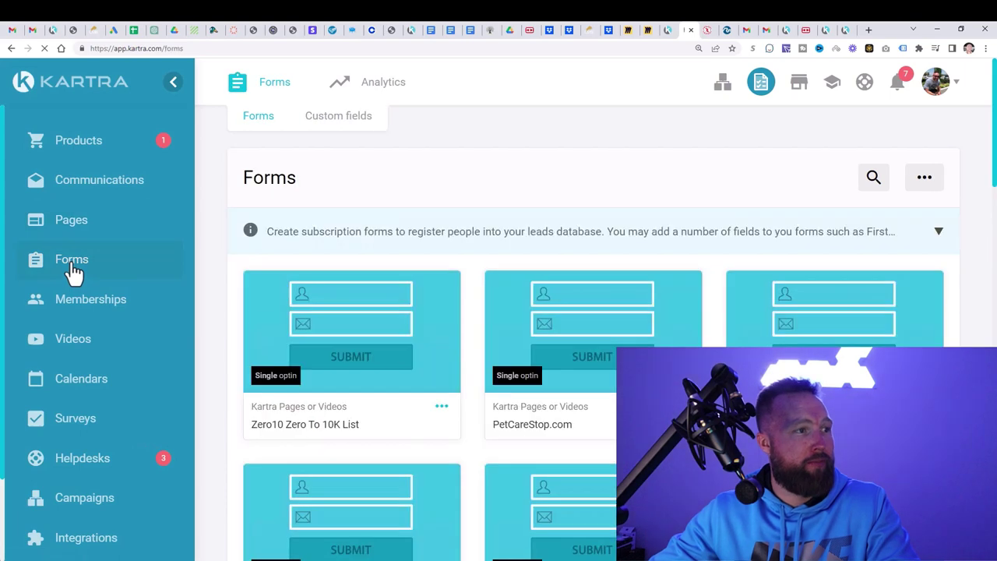
scroll(351, 366, down, 1)
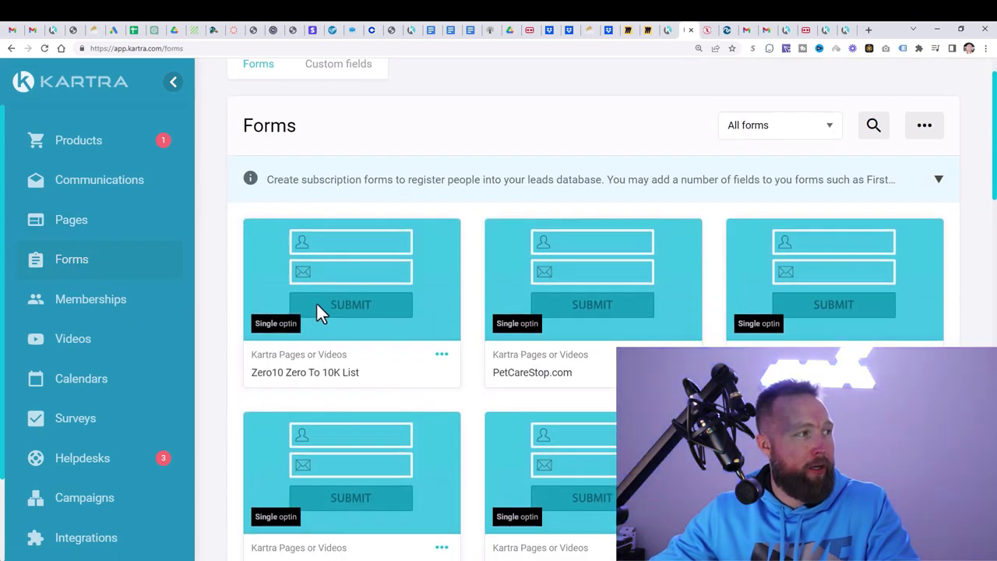
click(89, 225)
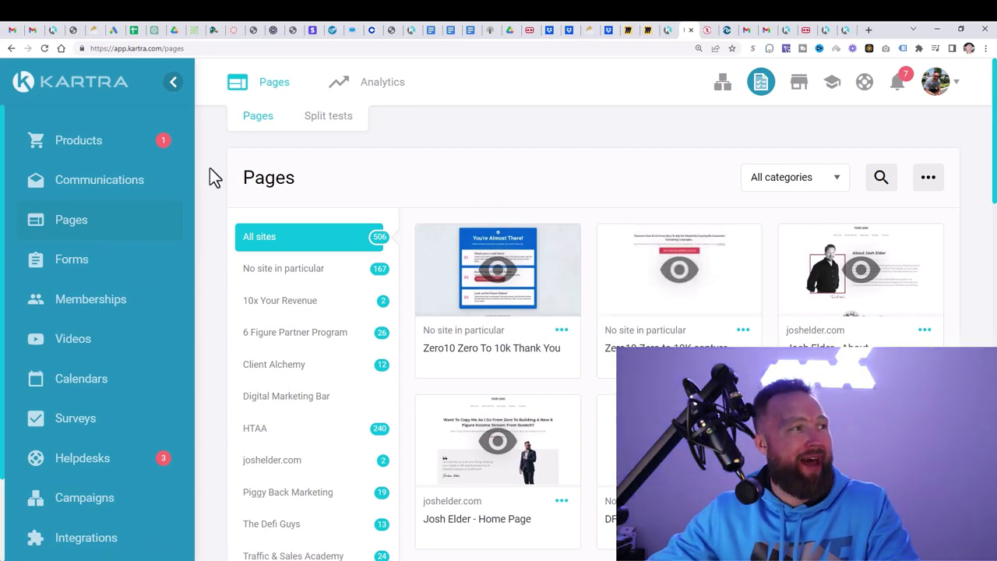
- Find the Zero10 Zero To 10k/Month sequence (0 active leads) under Communications > Sequences and open its Edit sequence dialog
click(132, 180)
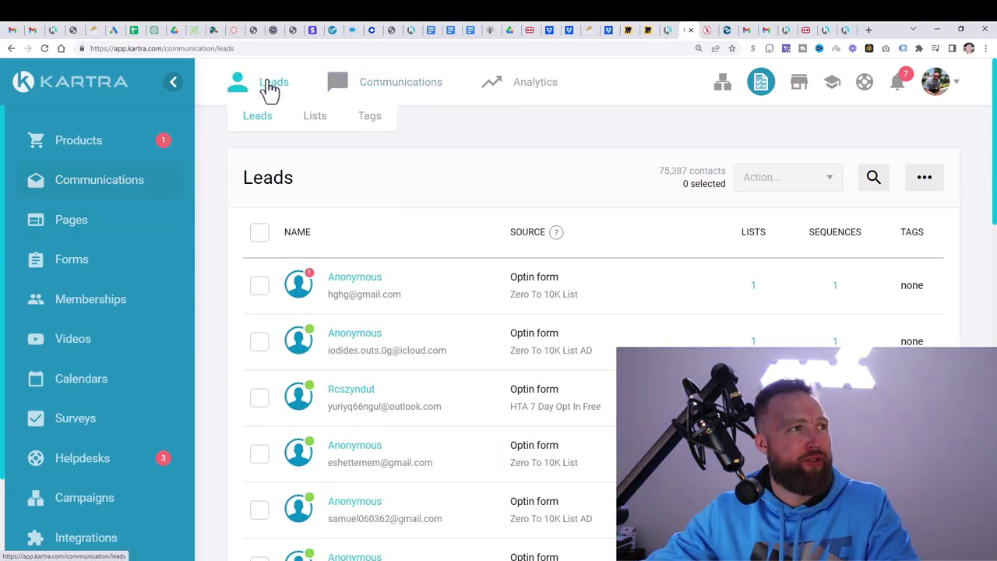
mouse_move(400, 82)
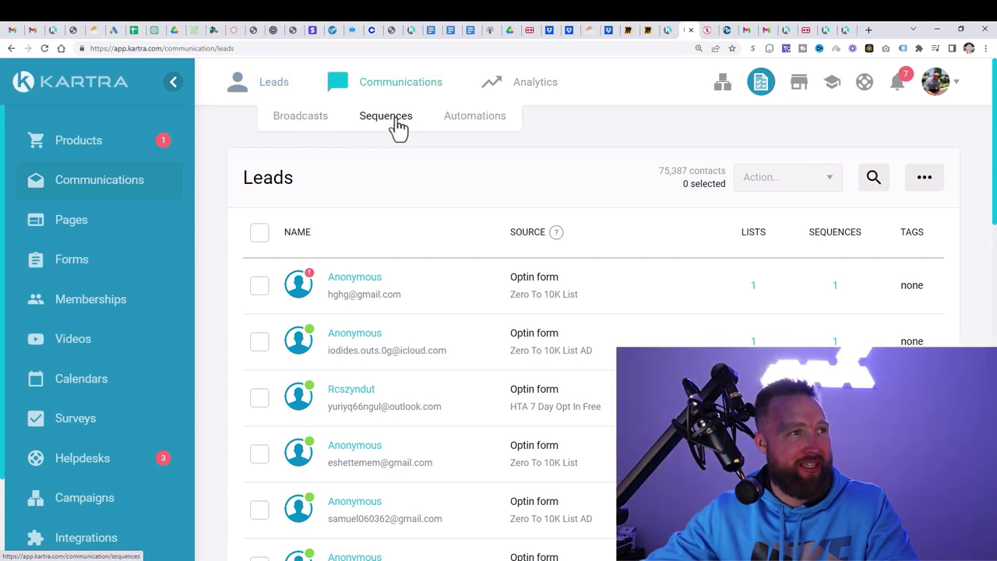
click(395, 122)
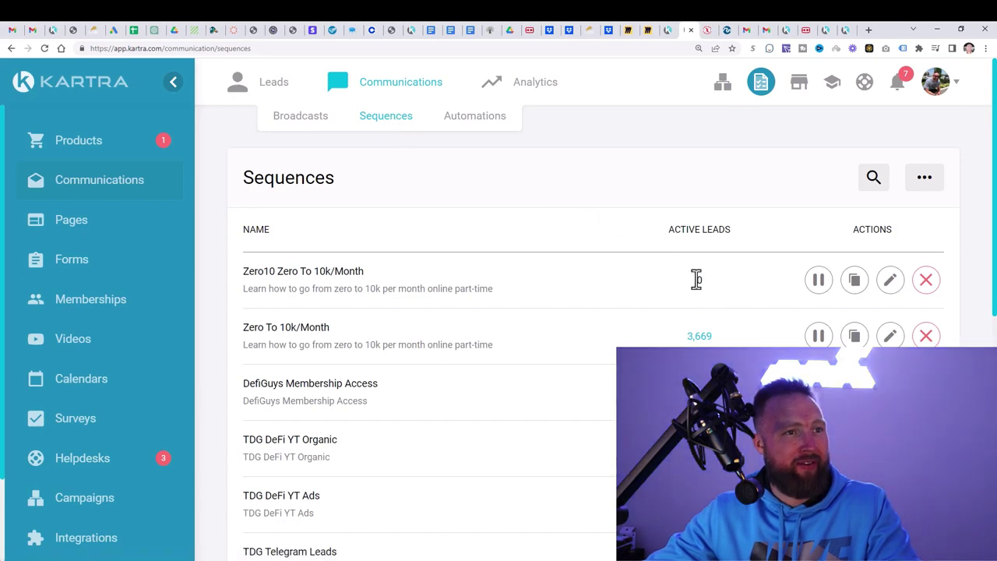
drag(697, 279, 269, 286)
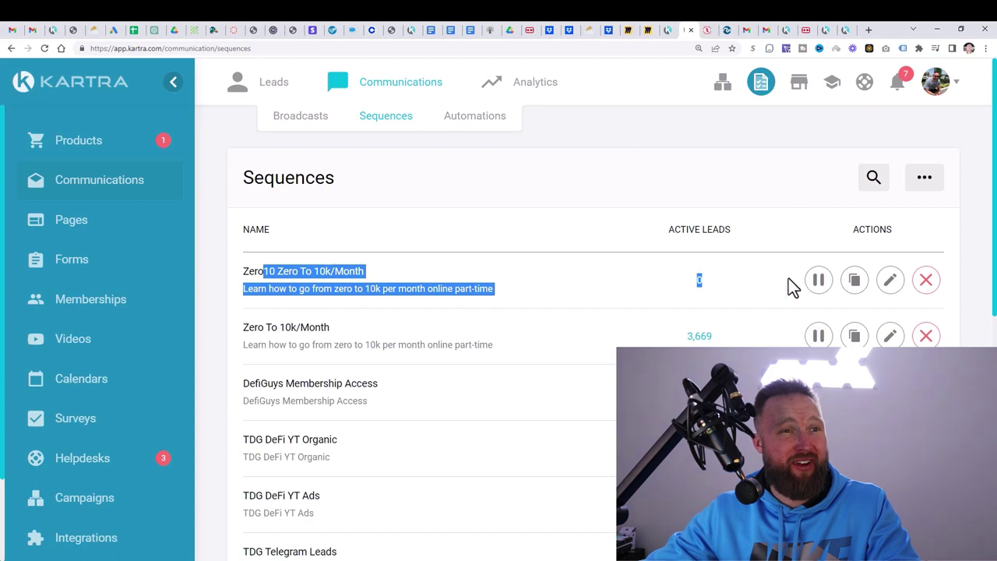
click(890, 280)
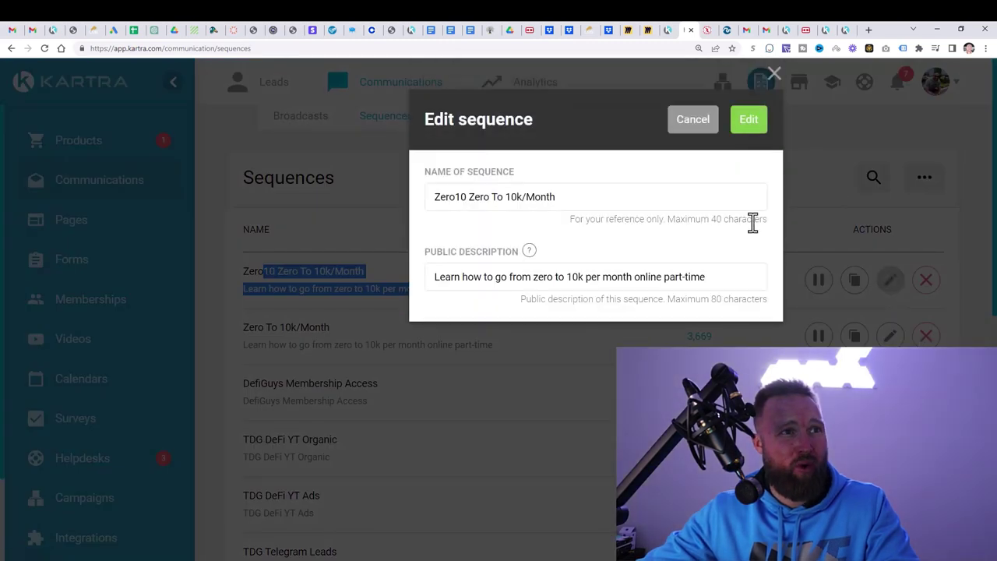
- Open the Zero10 sequence builder and scroll through Email 1 to Email 9 and their delays
click(743, 129)
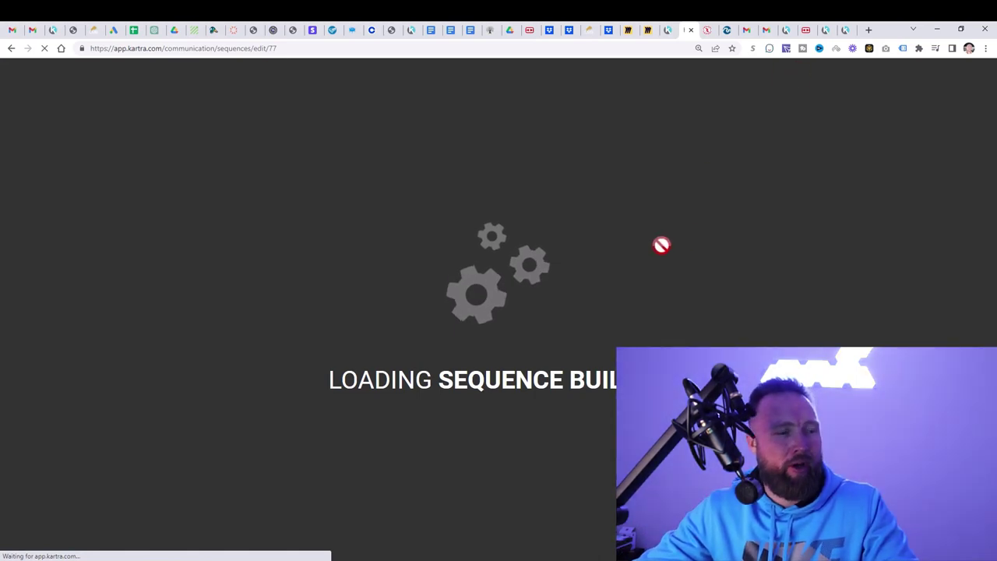
scroll(667, 249, down, 2)
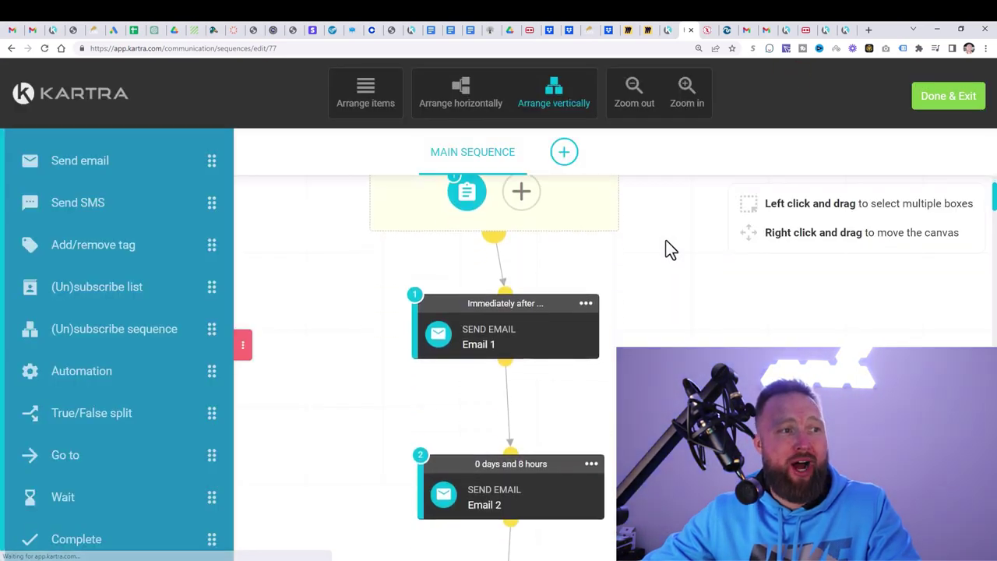
scroll(533, 311, down, 1)
scroll(532, 311, down, 1)
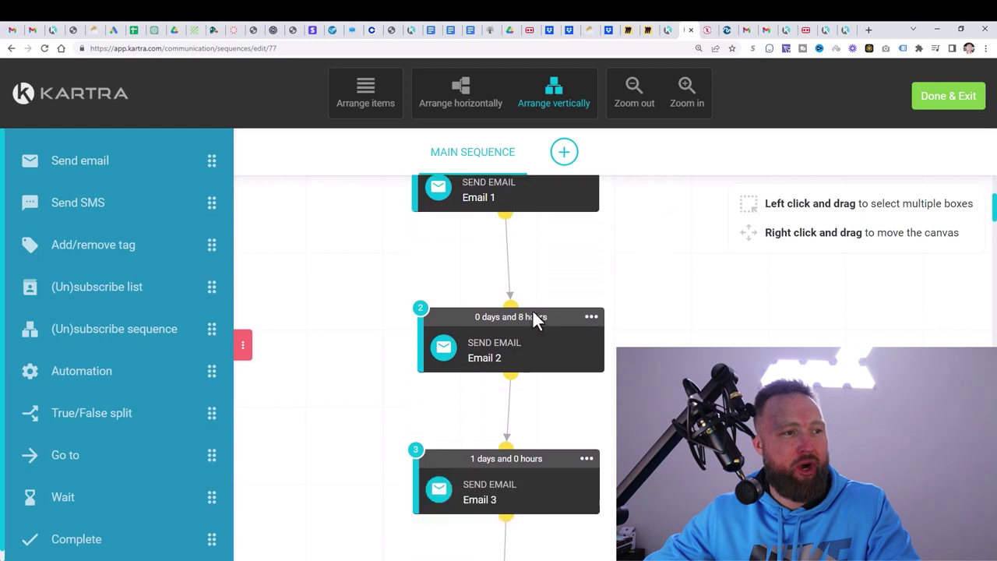
scroll(533, 311, down, 1)
scroll(533, 311, down, 1)
scroll(533, 311, down, 1)
scroll(533, 315, down, 1)
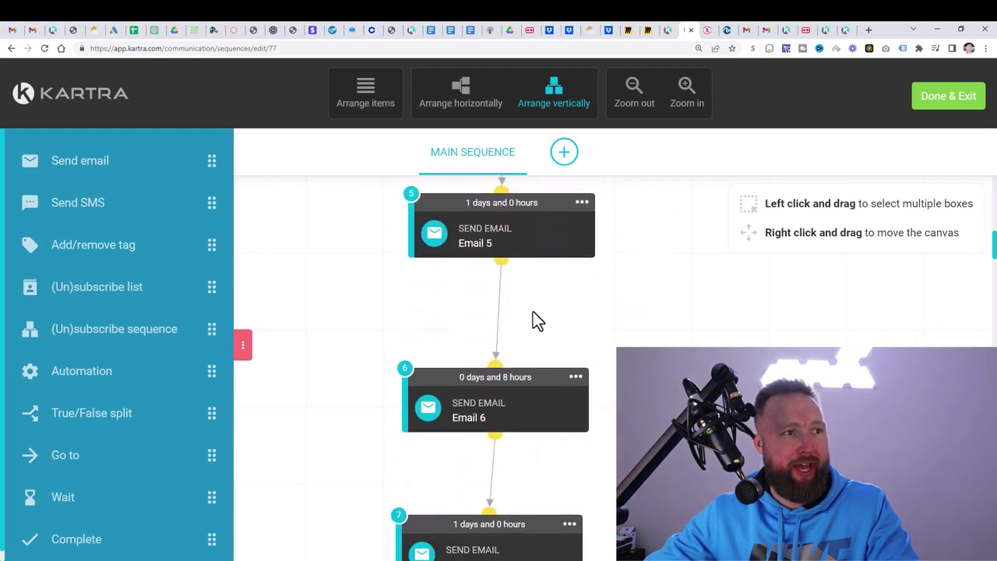
scroll(532, 315, down, 1)
scroll(534, 315, down, 1)
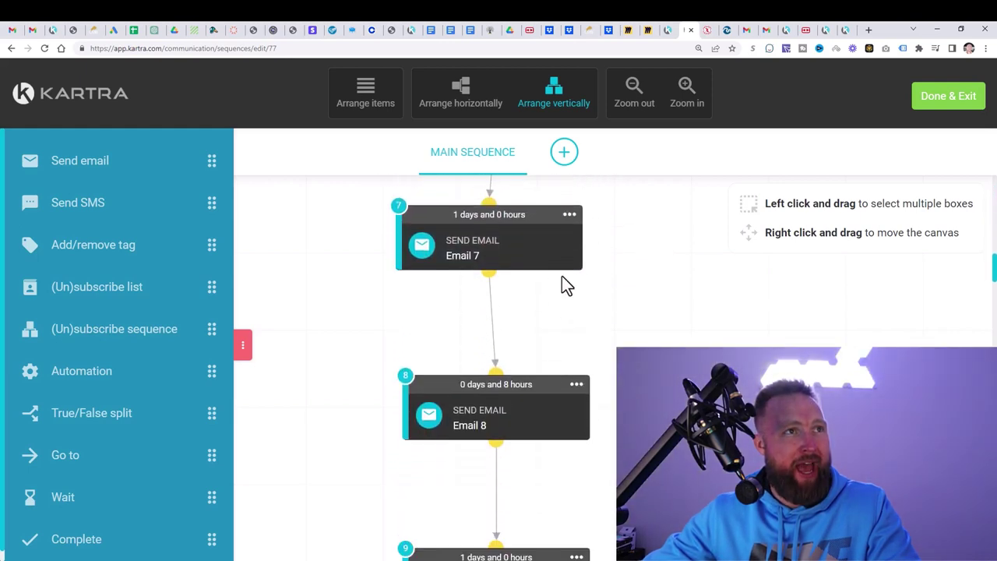
click(644, 33)
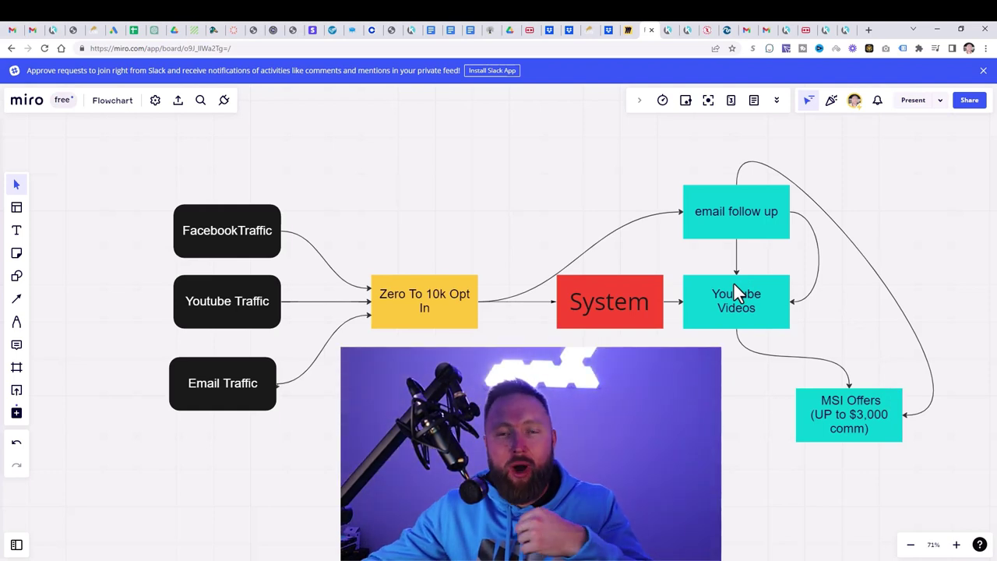
- Exit the sequence builder with Done & Exit and return to the Pages list
click(689, 31)
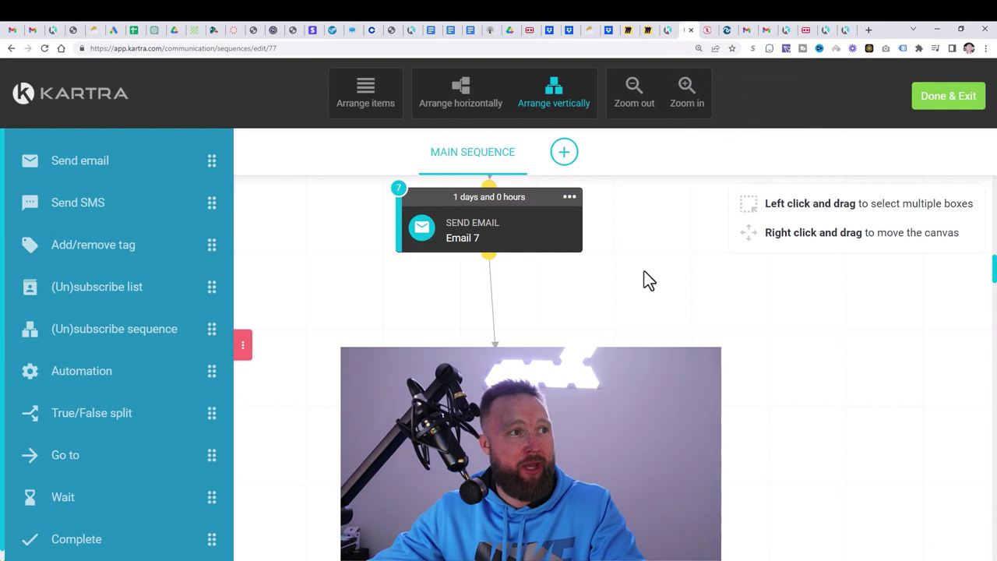
click(952, 97)
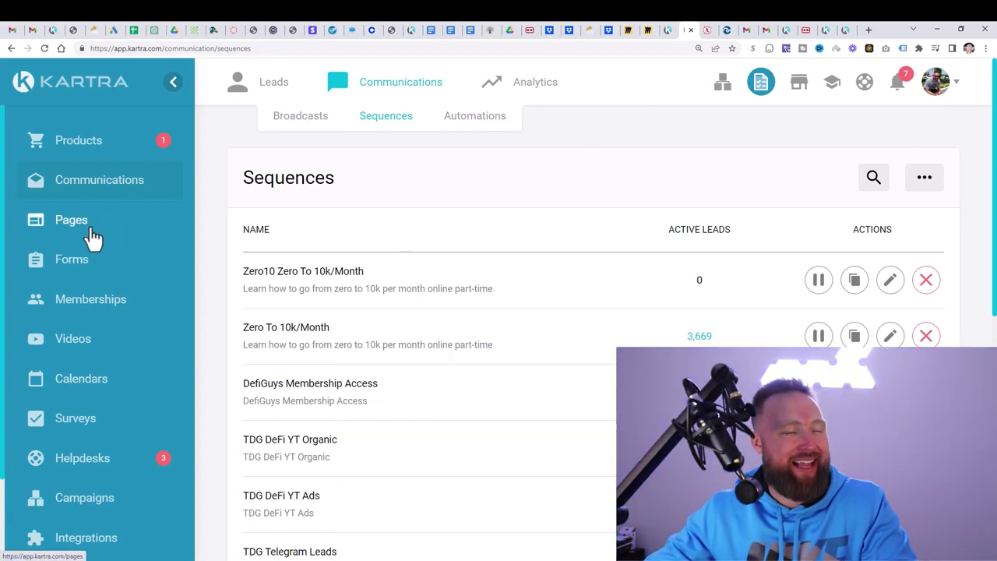
click(91, 232)
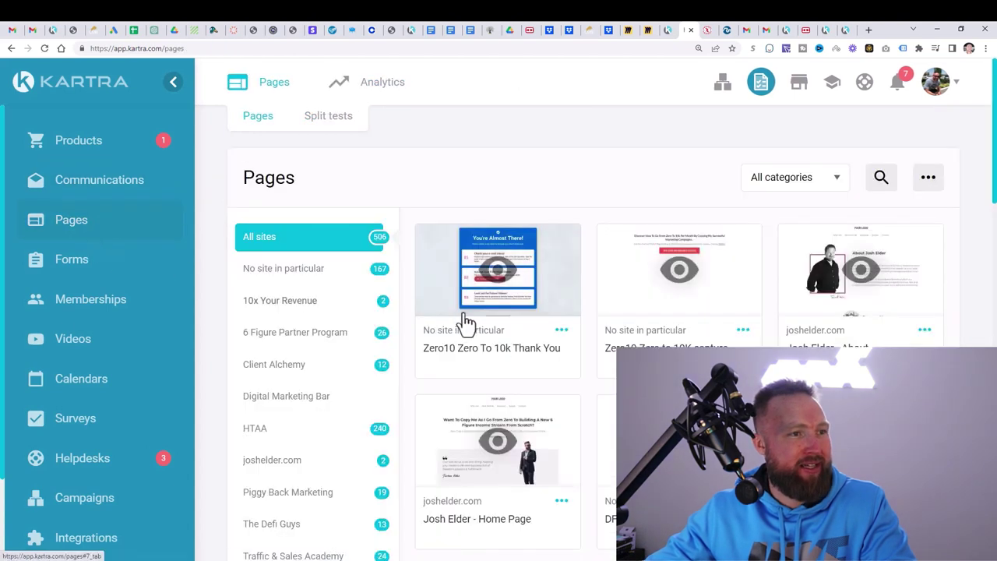
- Open the ••• options menu on the Zero10 Zero to 10K capture page card
click(742, 330)
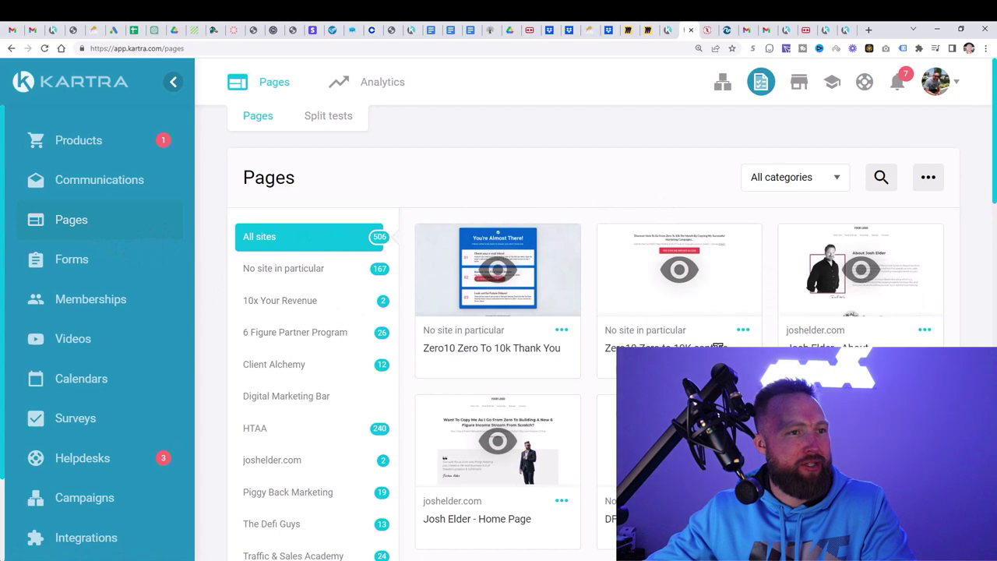
drag(726, 346, 604, 348)
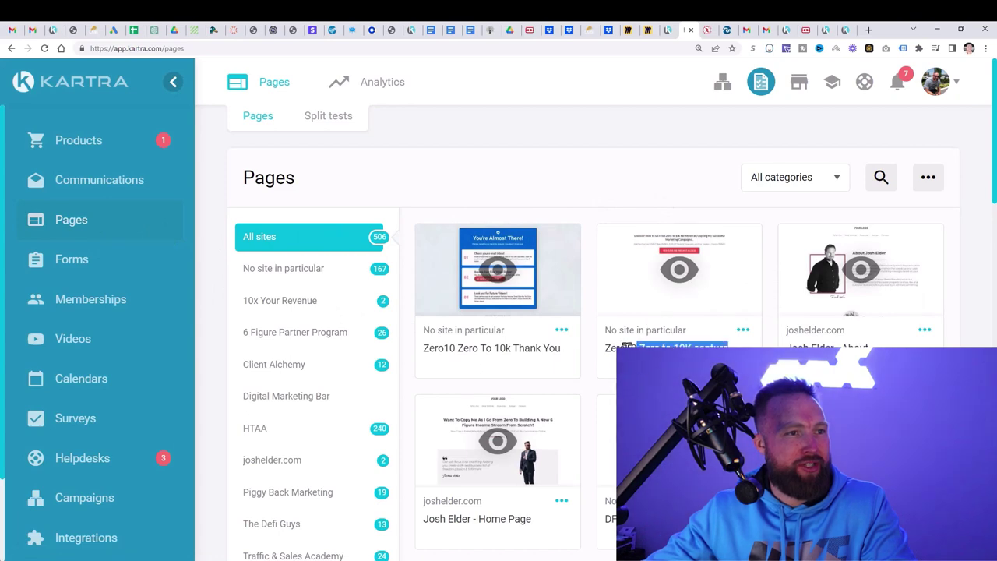
click(744, 331)
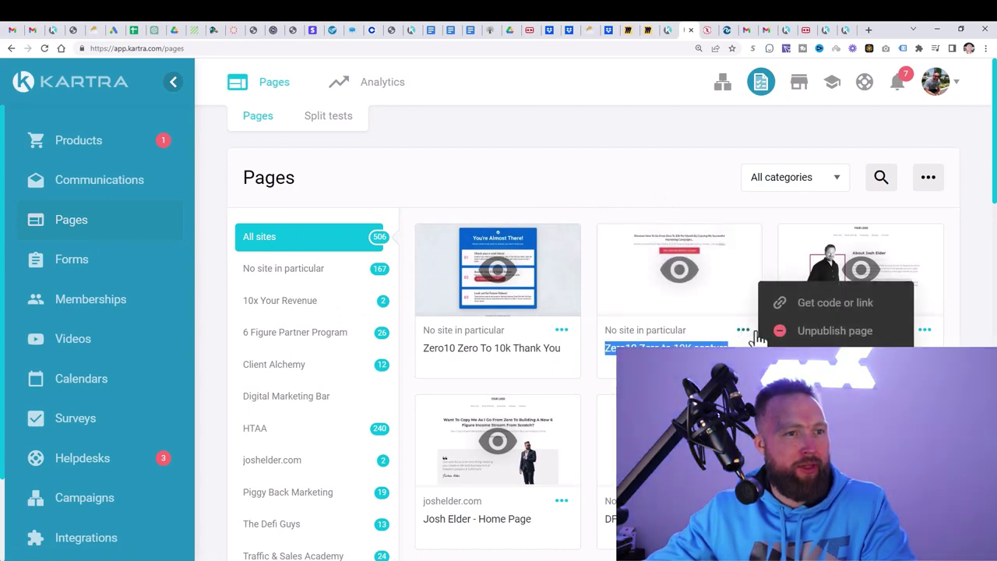
- Copy the direct page link for the published Zero10 opt-in page
click(814, 313)
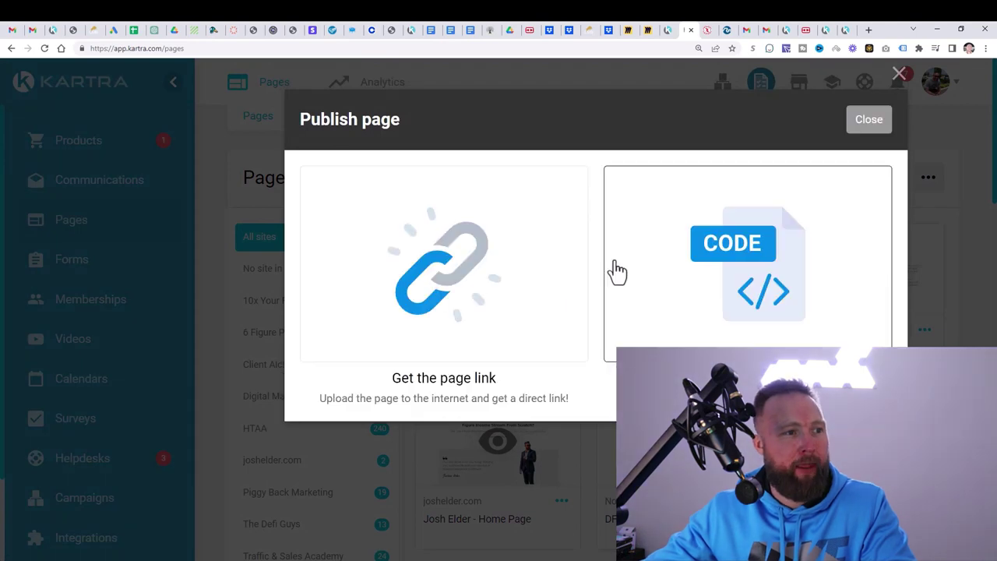
click(545, 282)
drag(483, 487, 331, 487)
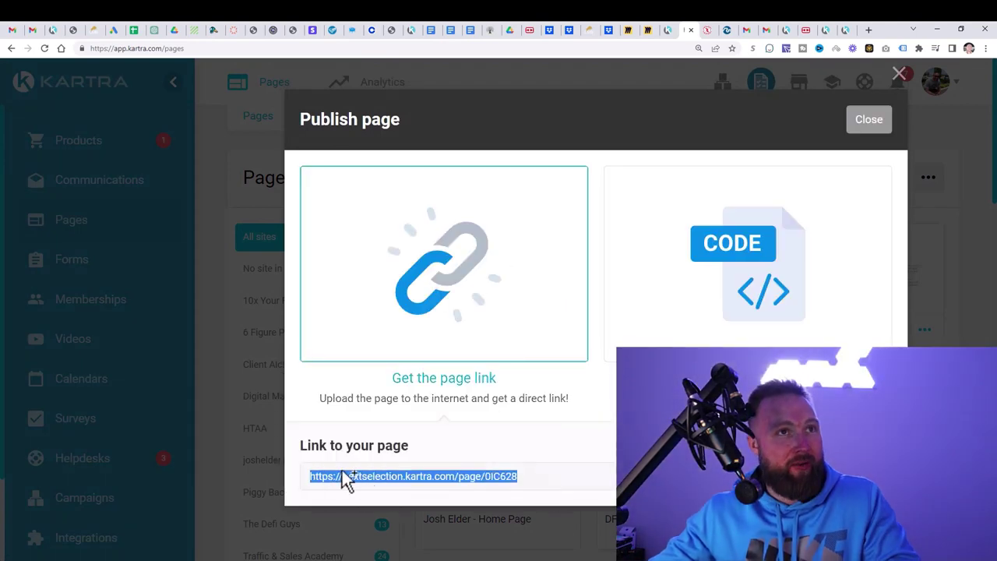
- Load the Zero10 opt-in page in a new tab and submit the email sign-up form
click(870, 32)
text(https://nextselection.kartra.com/page/0IC628)
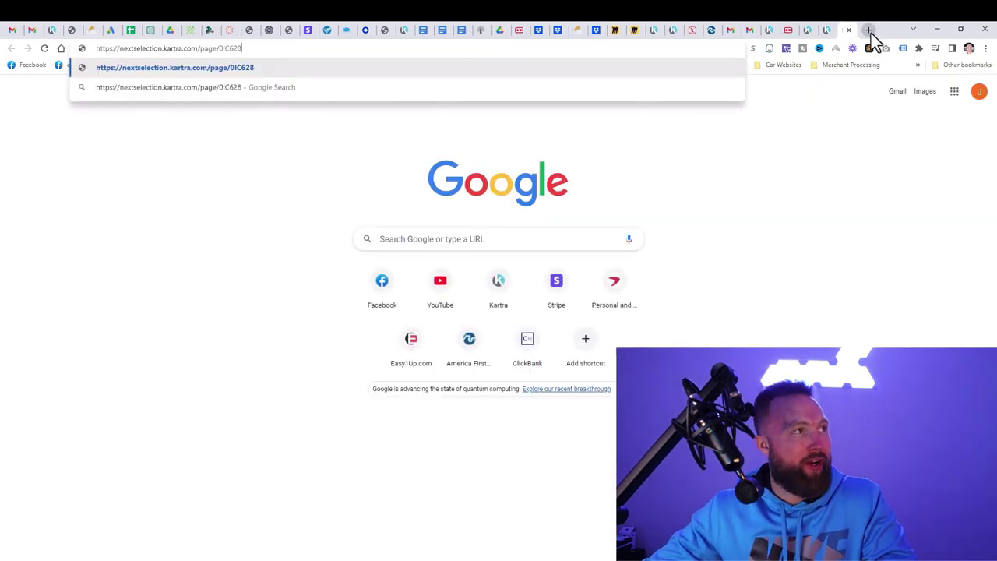
key(Return)
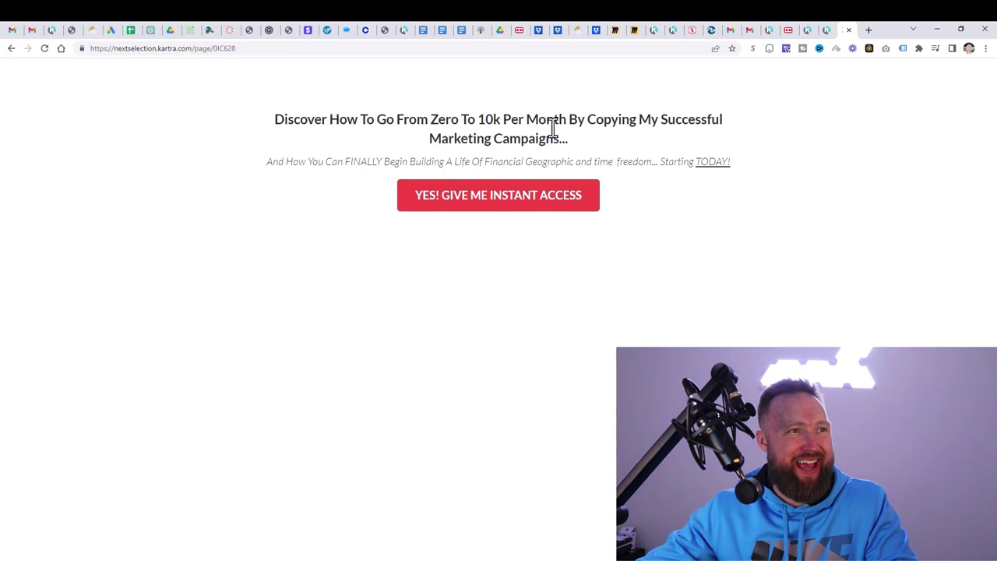
click(553, 202)
click(534, 262)
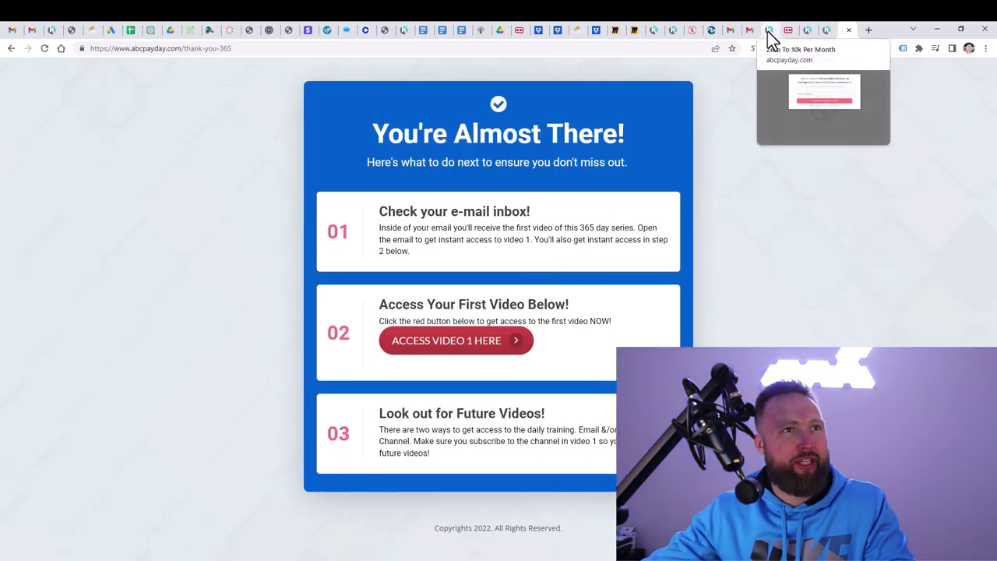
- Back in Kartra, open Communications > Sequences to see Zero10 Zero To 10k/Month with 1 active lead
click(674, 31)
click(892, 119)
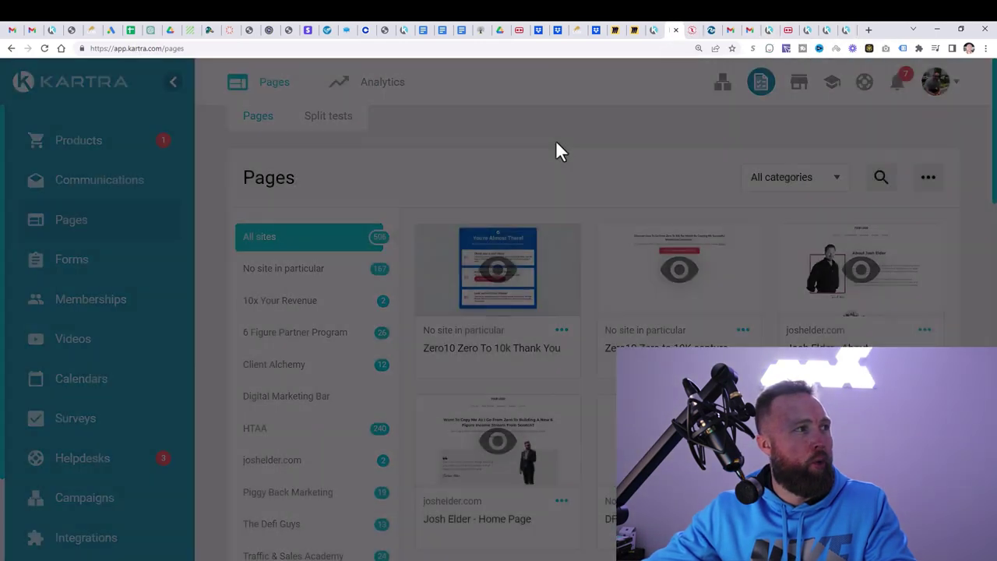
click(125, 190)
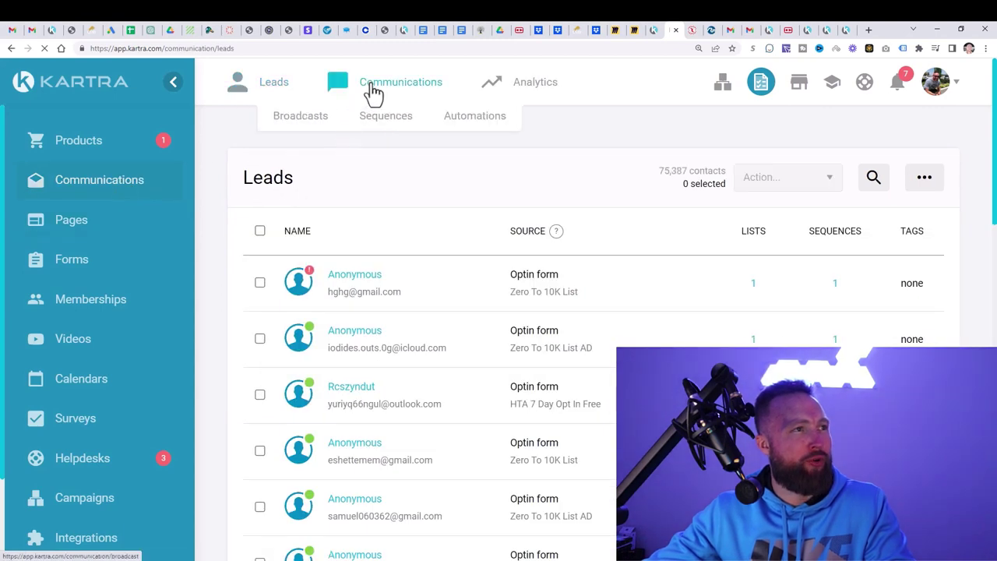
click(396, 125)
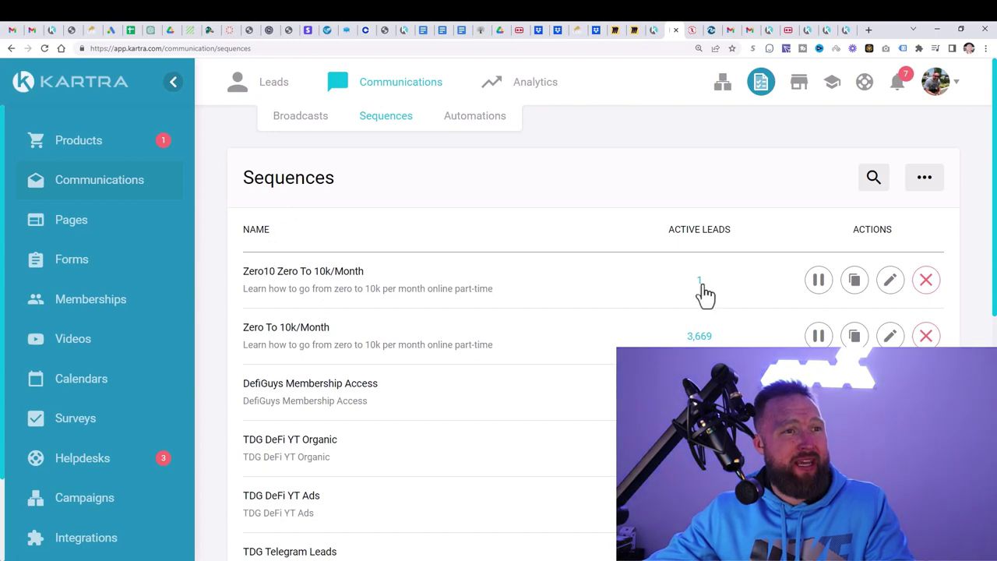